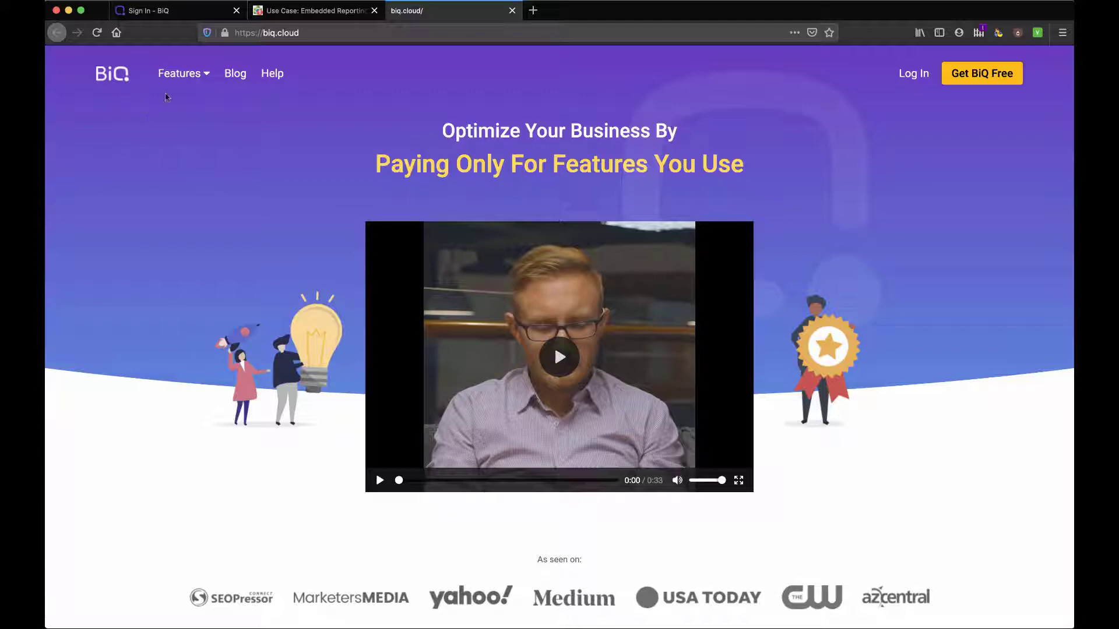
Step: Browse the BiQ homepage, stepping the feature showcase through Rank Tracking and Content Intelligence
scroll(282, 342, "down", 3)
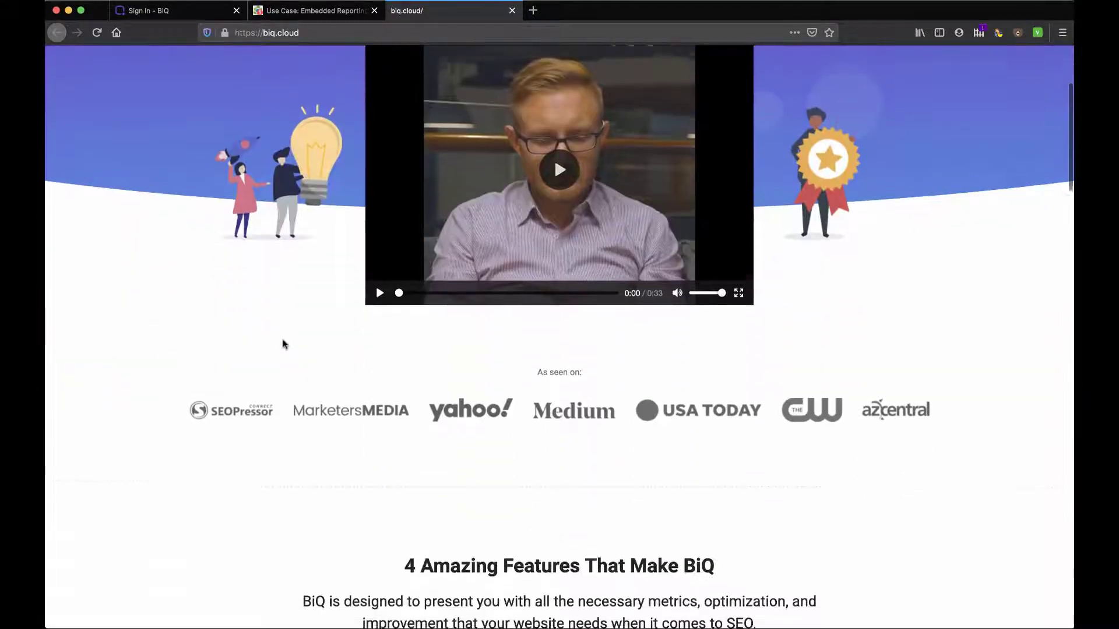
scroll(283, 343, "up", 3)
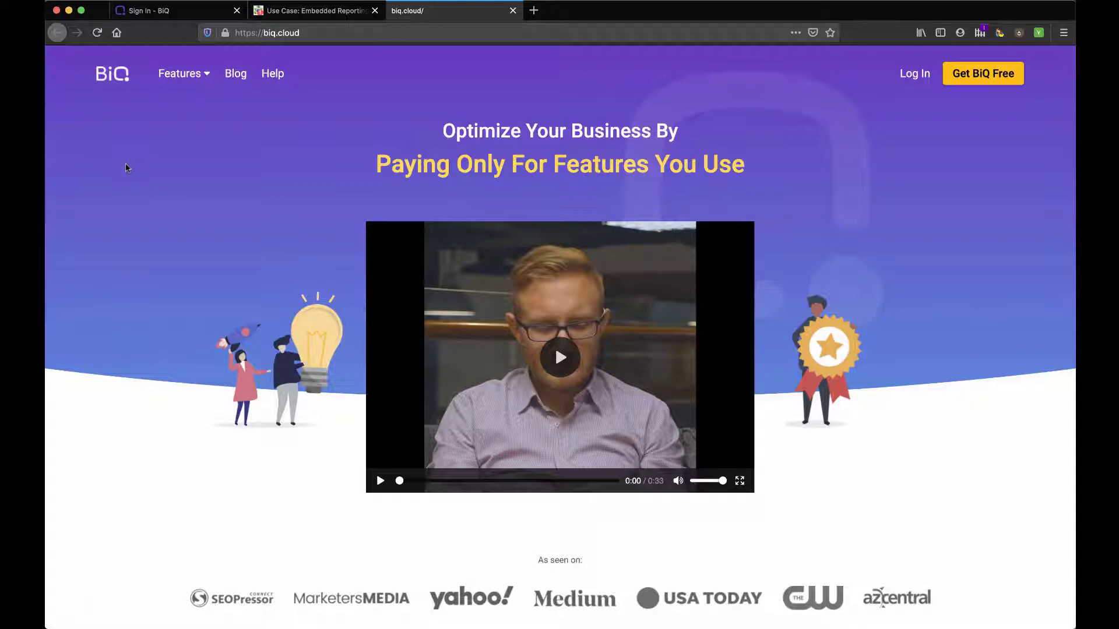
scroll(142, 290, "down", 7)
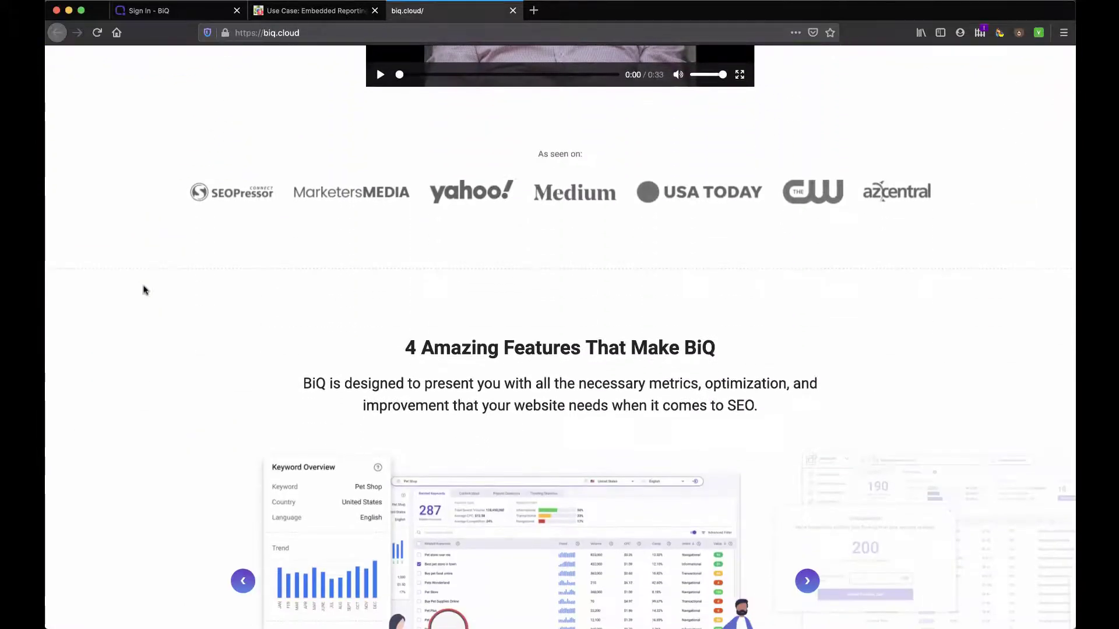
scroll(145, 290, "down", 2)
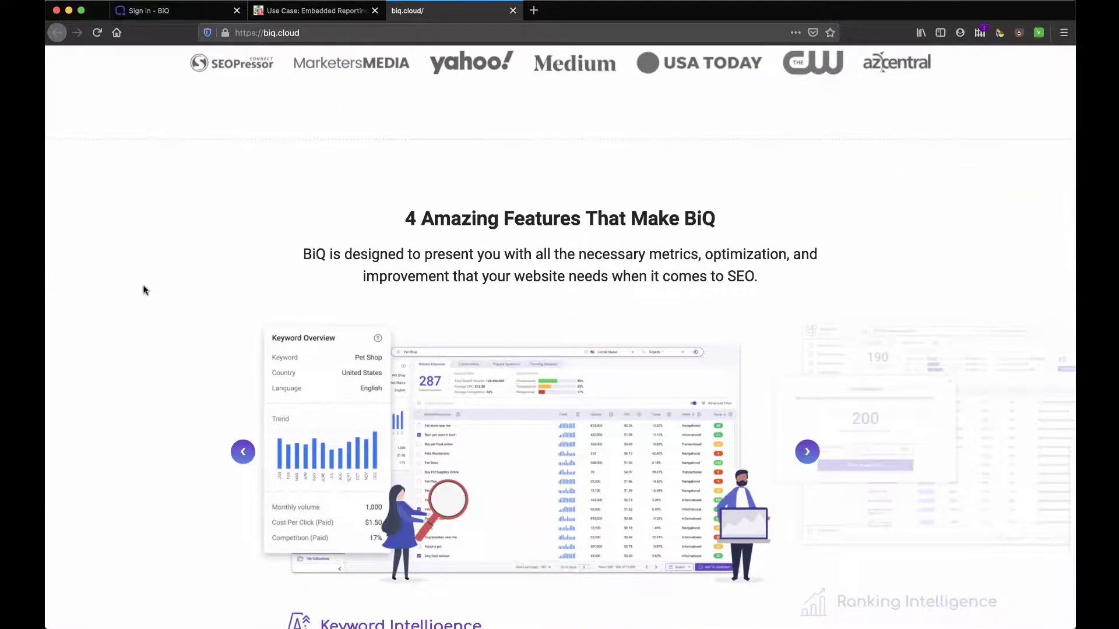
scroll(145, 290, "down", 2)
scroll(145, 289, "down", 1)
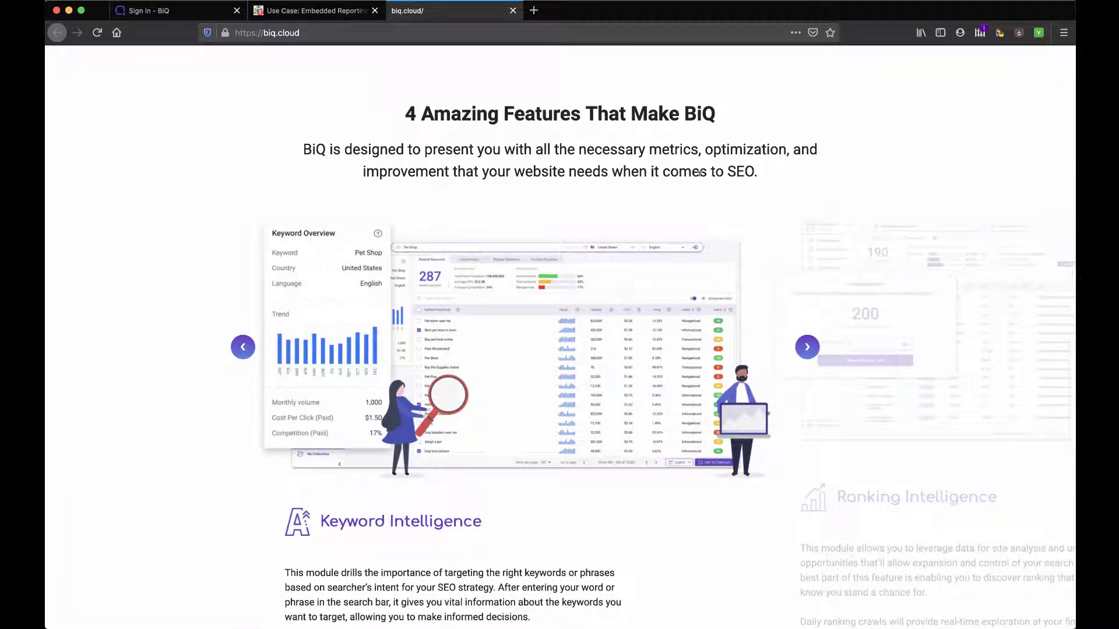
scroll(800, 322, "down", 1)
left_click(806, 287)
left_click(806, 287)
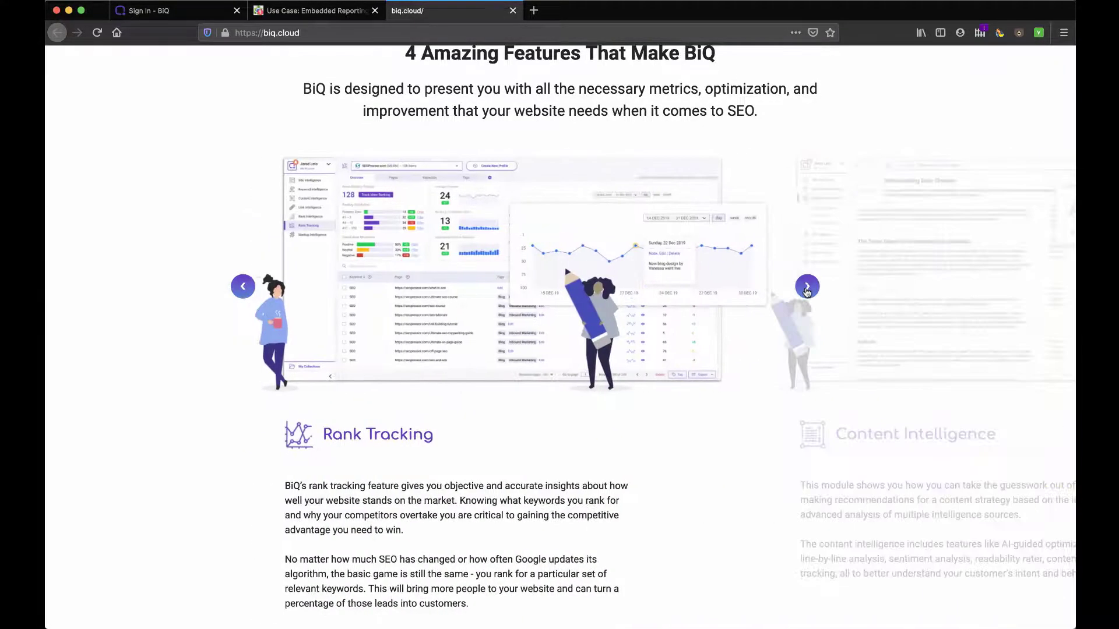
left_click(807, 288)
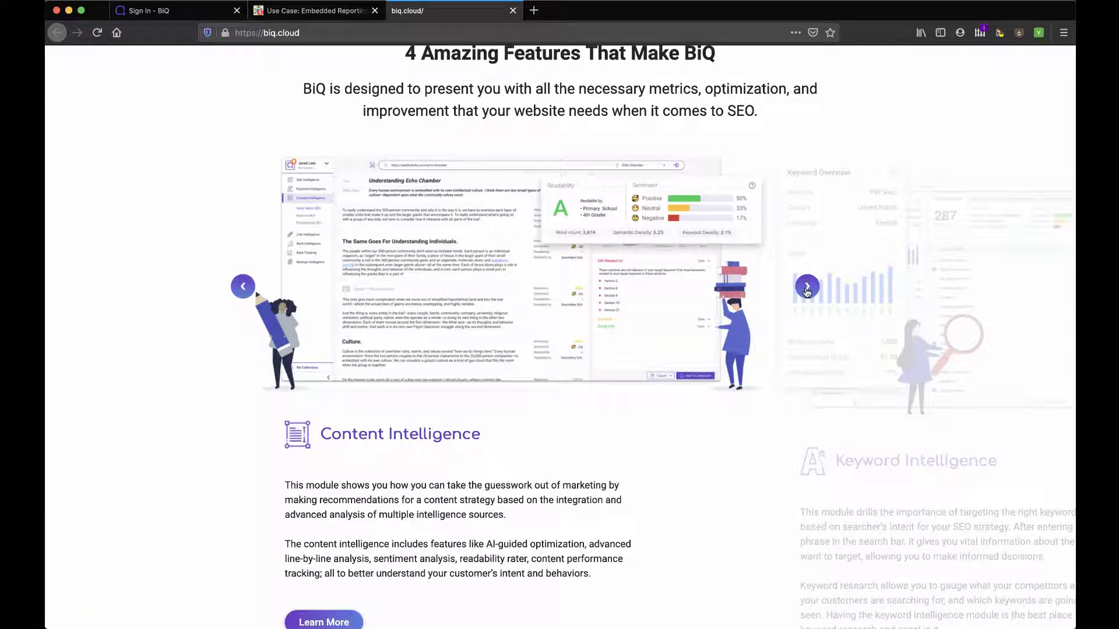
scroll(807, 292, "down", 2)
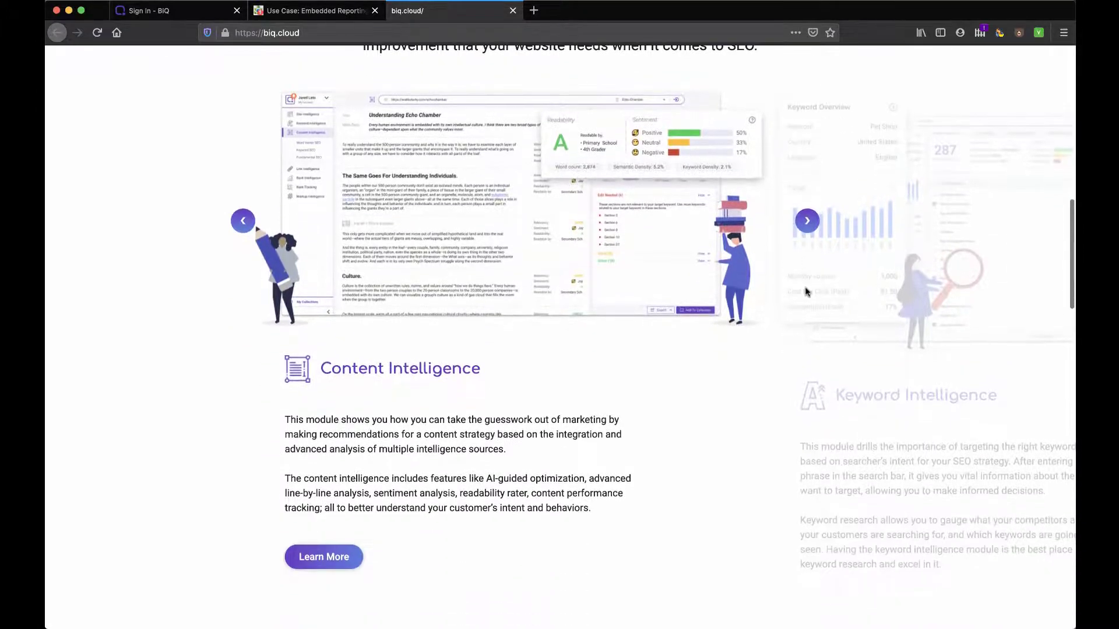
scroll(751, 306, "down", 4)
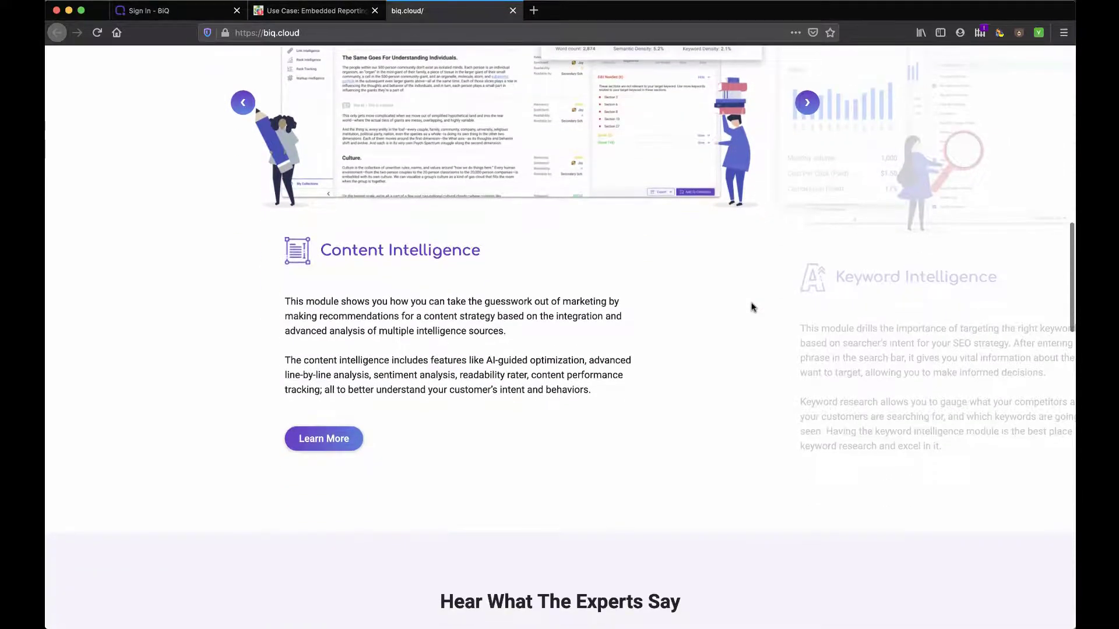
scroll(752, 307, "down", 20)
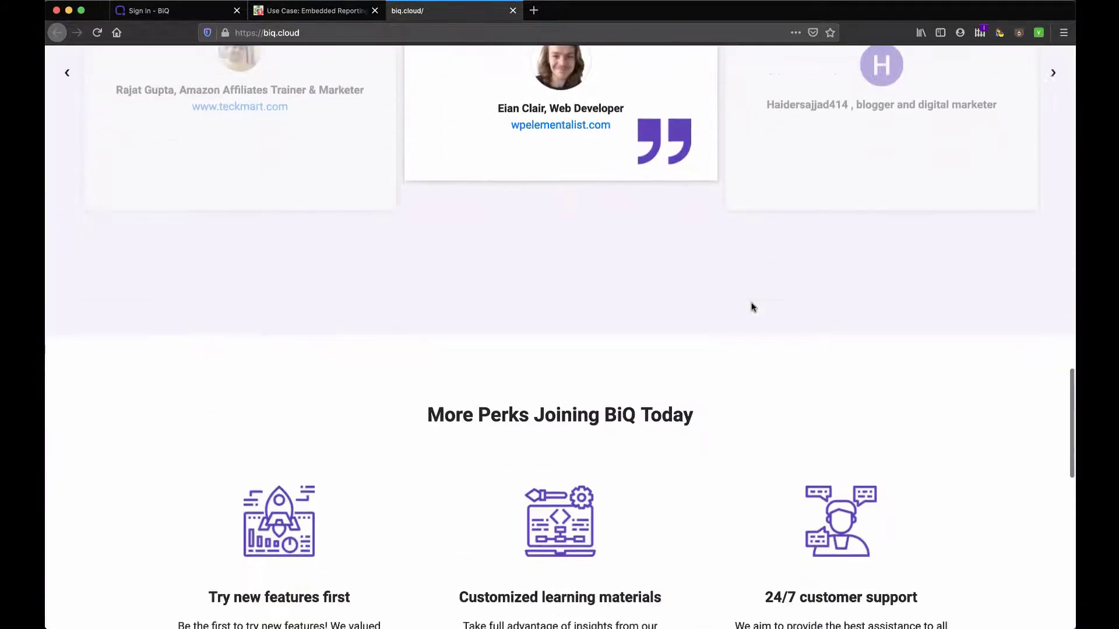
scroll(752, 307, "down", 12)
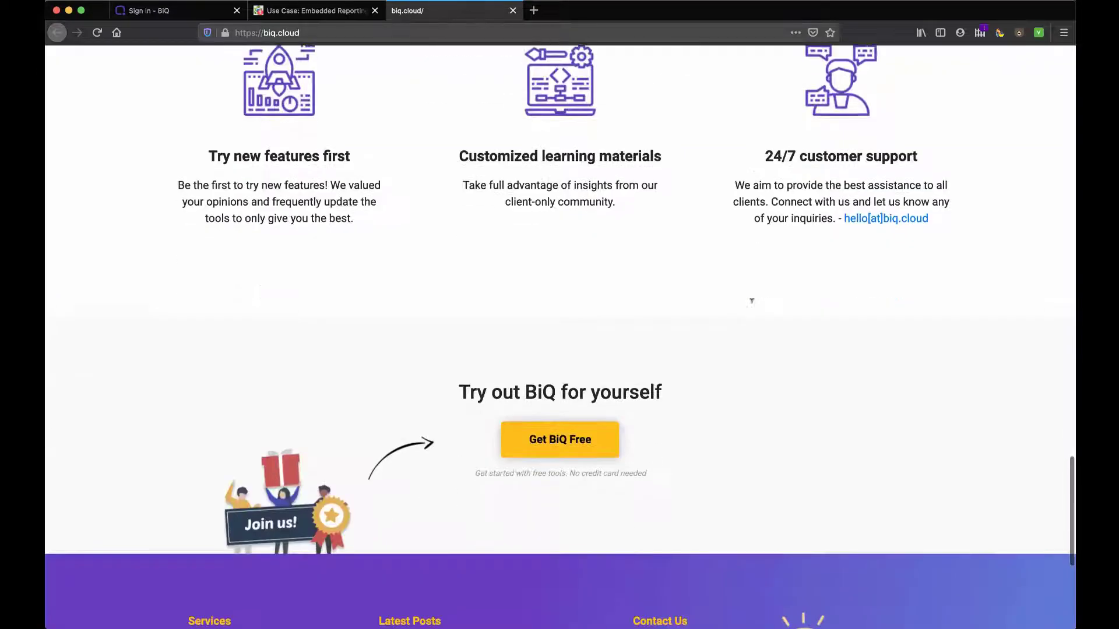
scroll(751, 303, "down", 6)
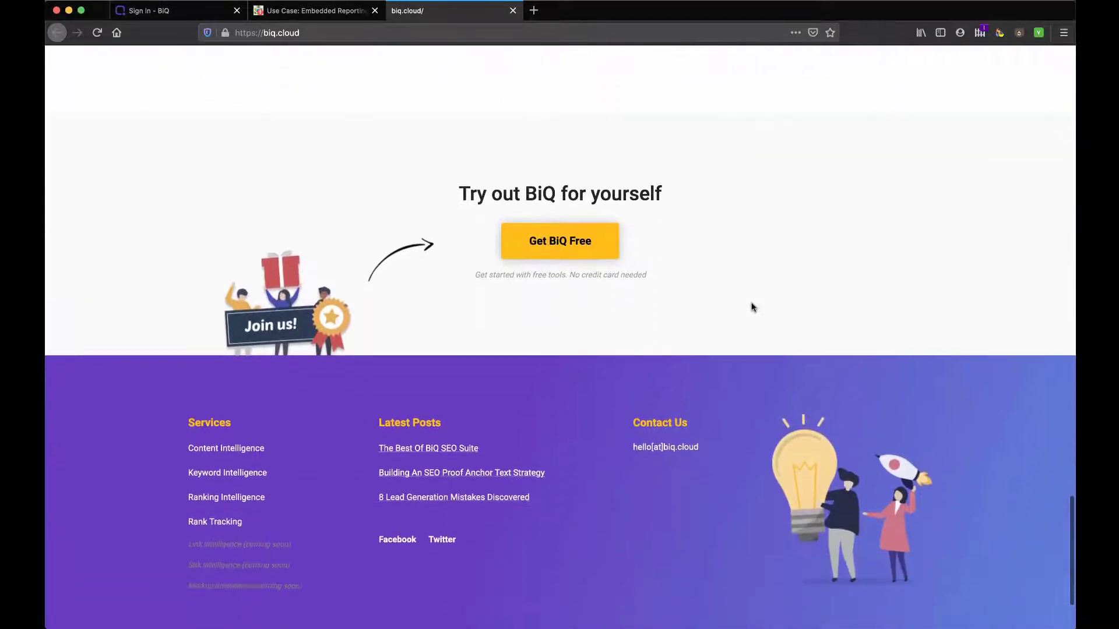
scroll(752, 307, "up", 20)
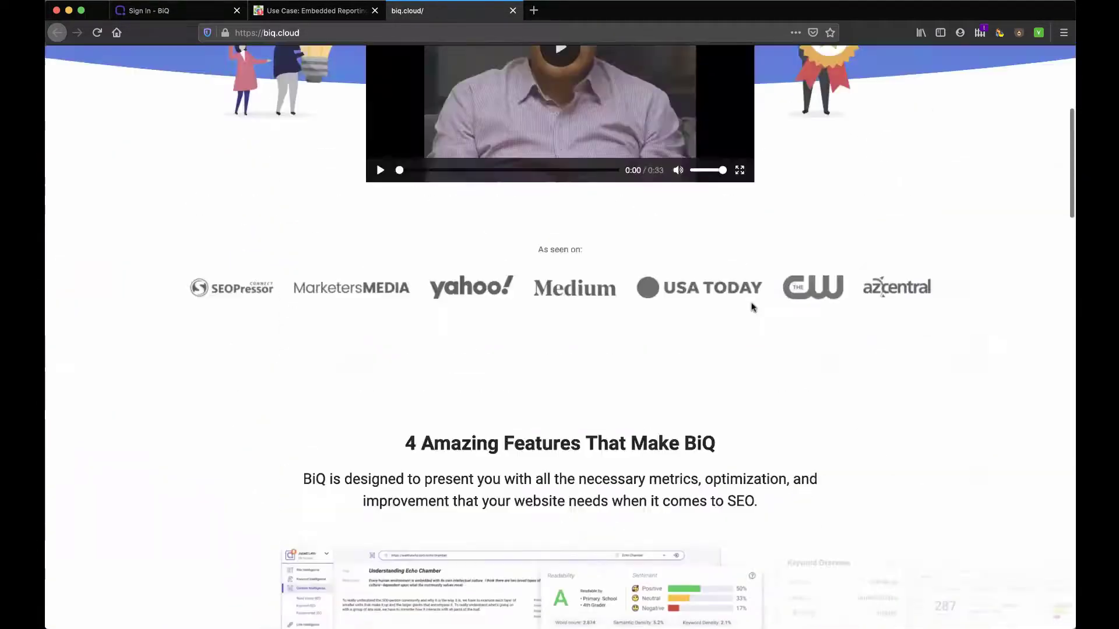
scroll(752, 307, "up", 6)
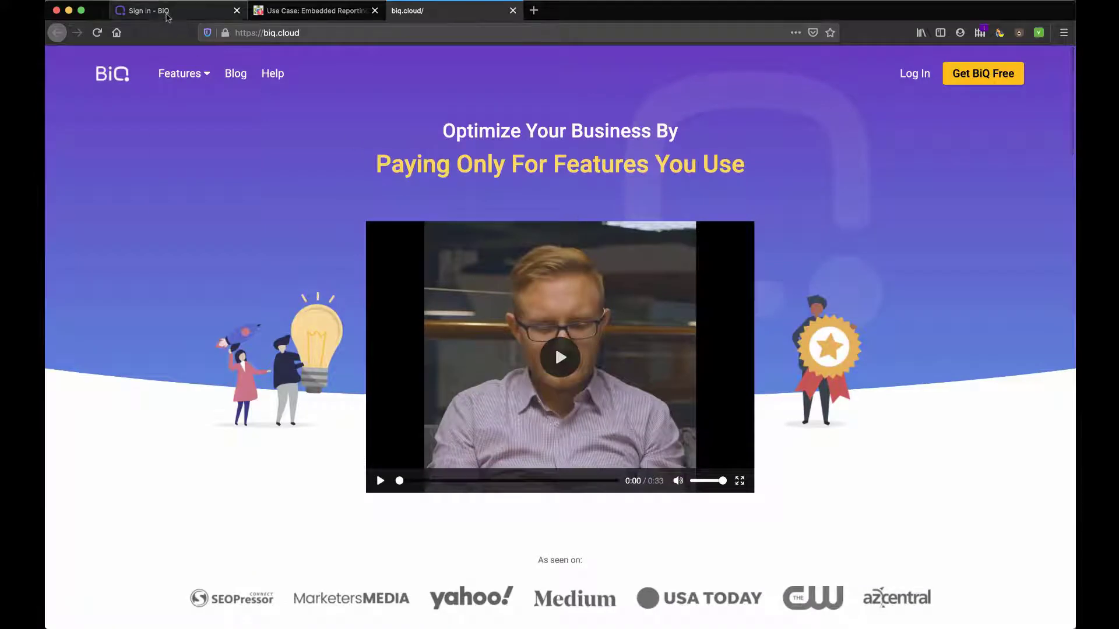
Step: Sign up for a free account with the user's name, work e-mail and a matching password
left_click(166, 15)
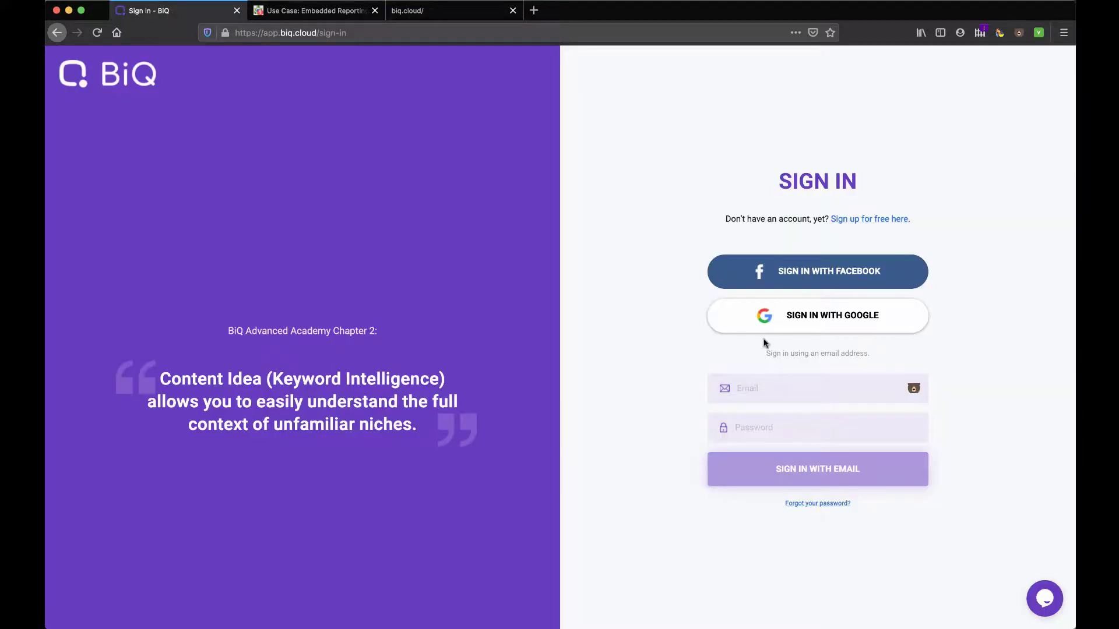
left_click(883, 220)
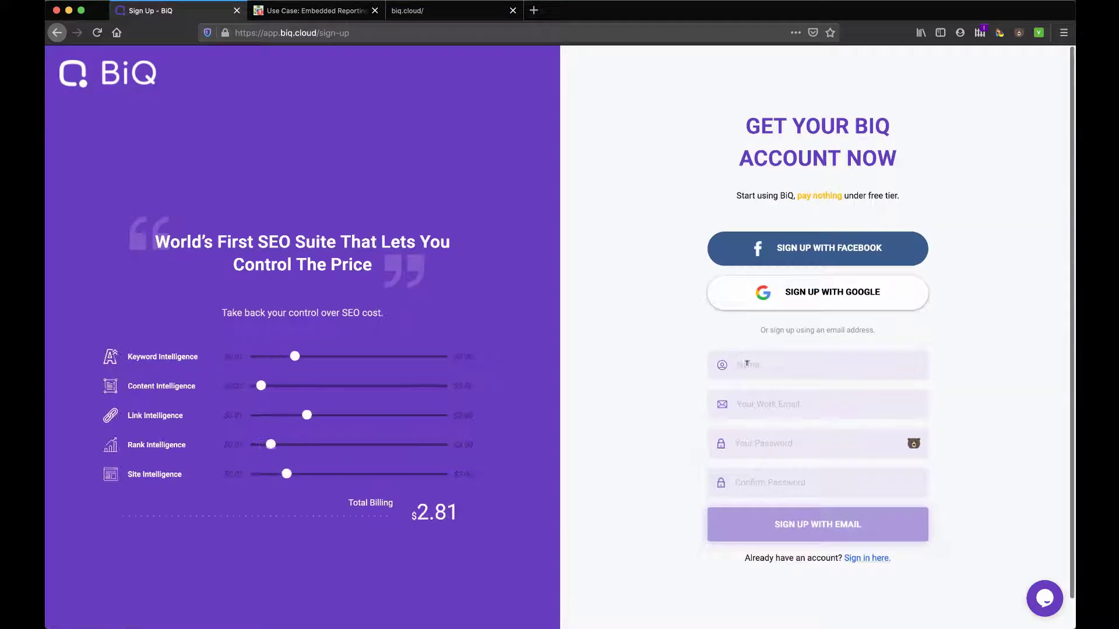
key("Tab")
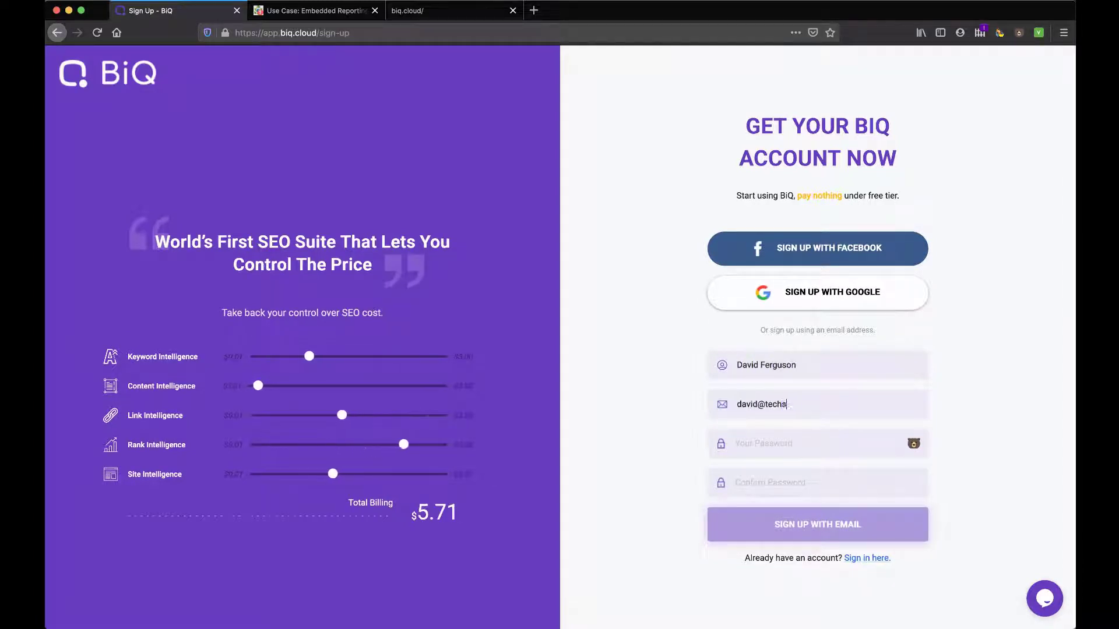
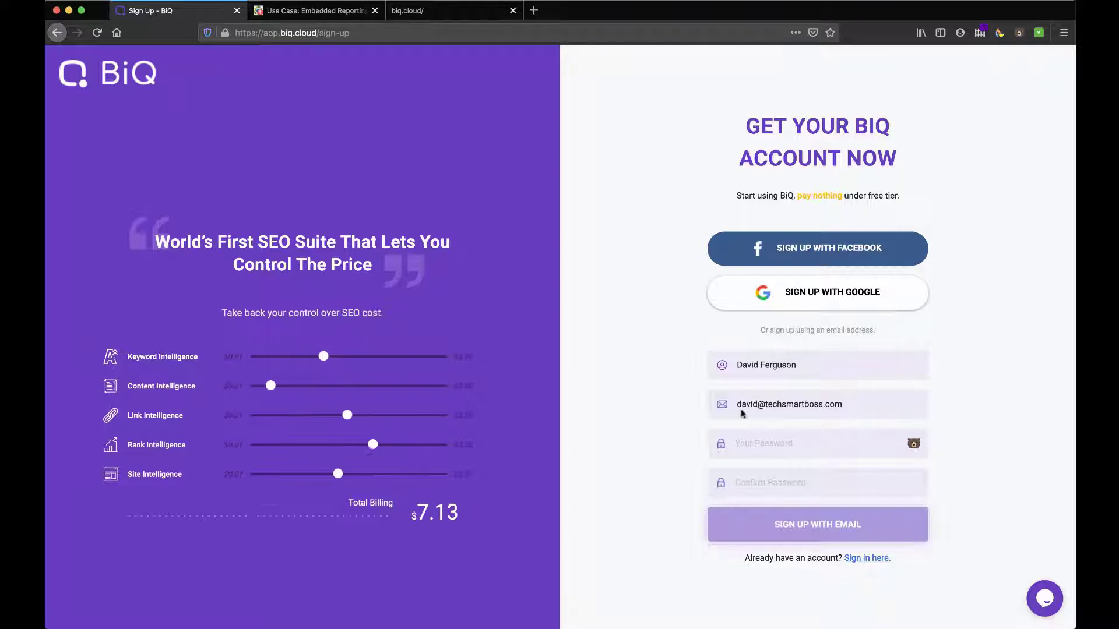
key("Tab")
type("aaaaaaaaaa")
key("Tab")
type("aaaaaaaaaa")
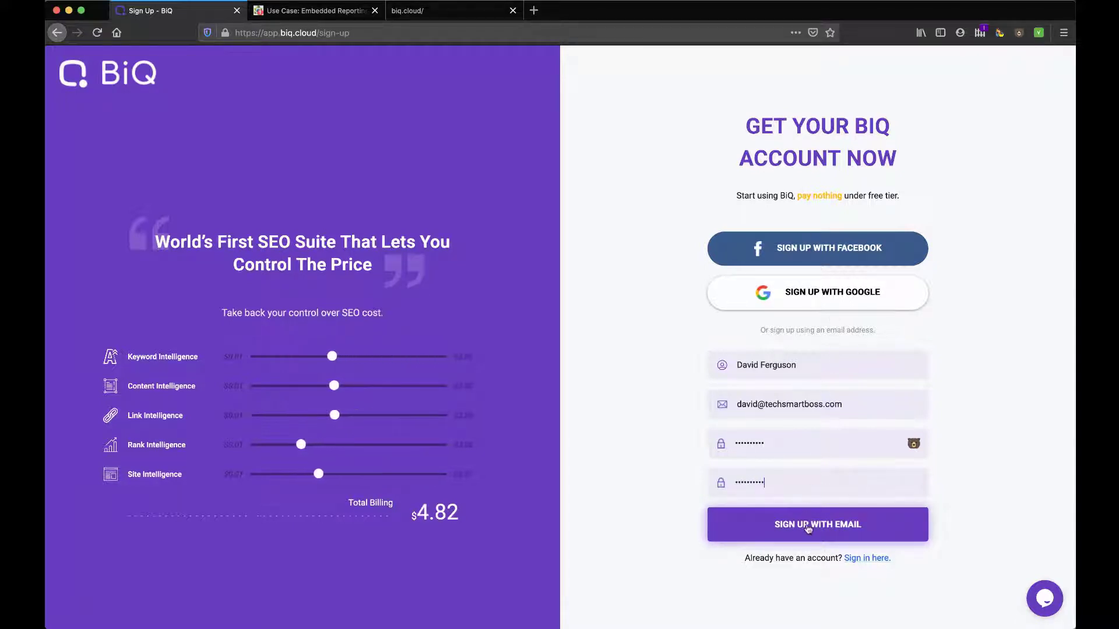
left_click(808, 526)
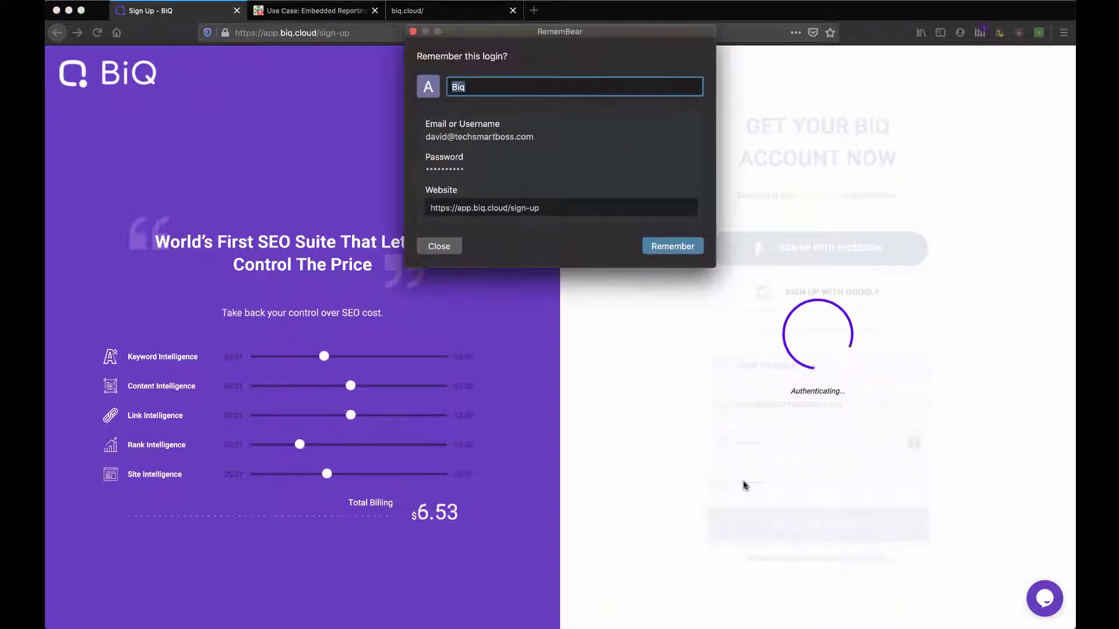
left_click(439, 246)
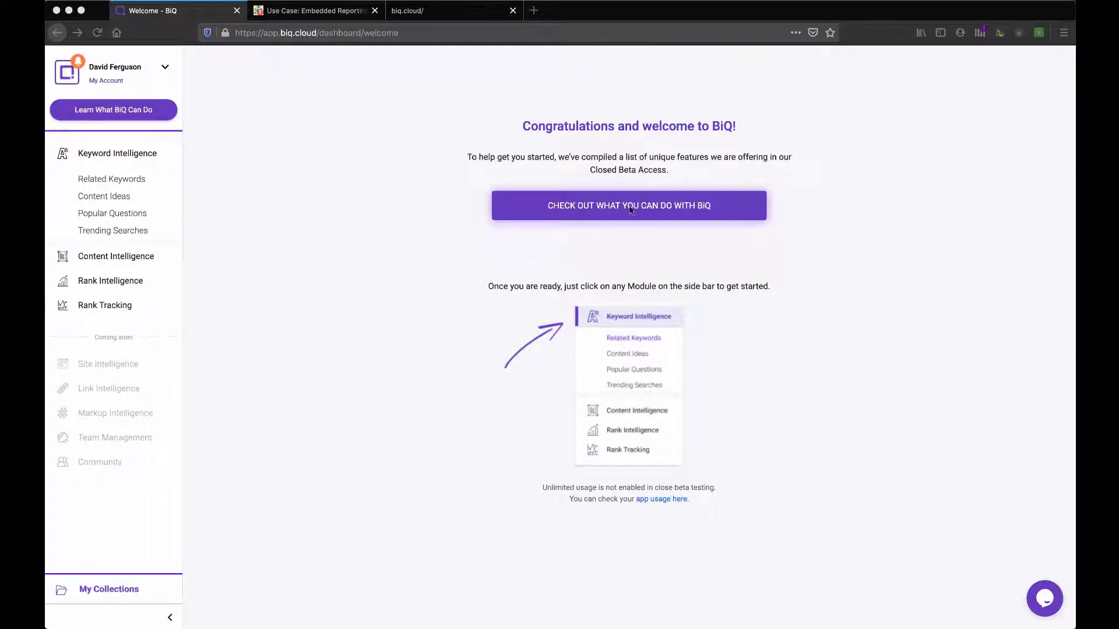
left_click(589, 204)
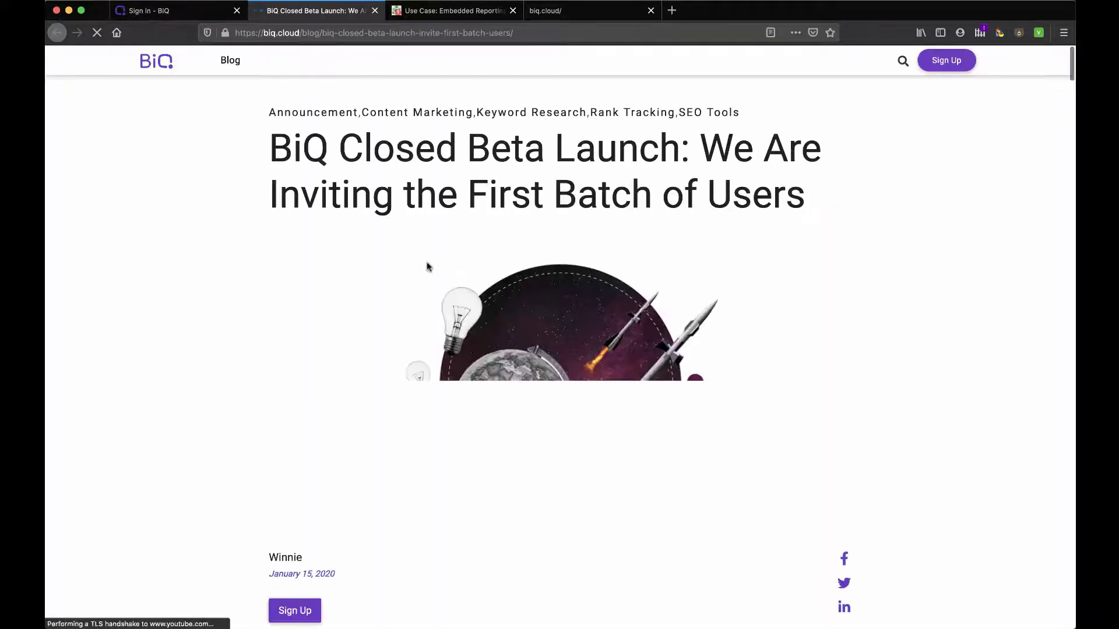
scroll(427, 267, "down", 3)
scroll(427, 267, "down", 4)
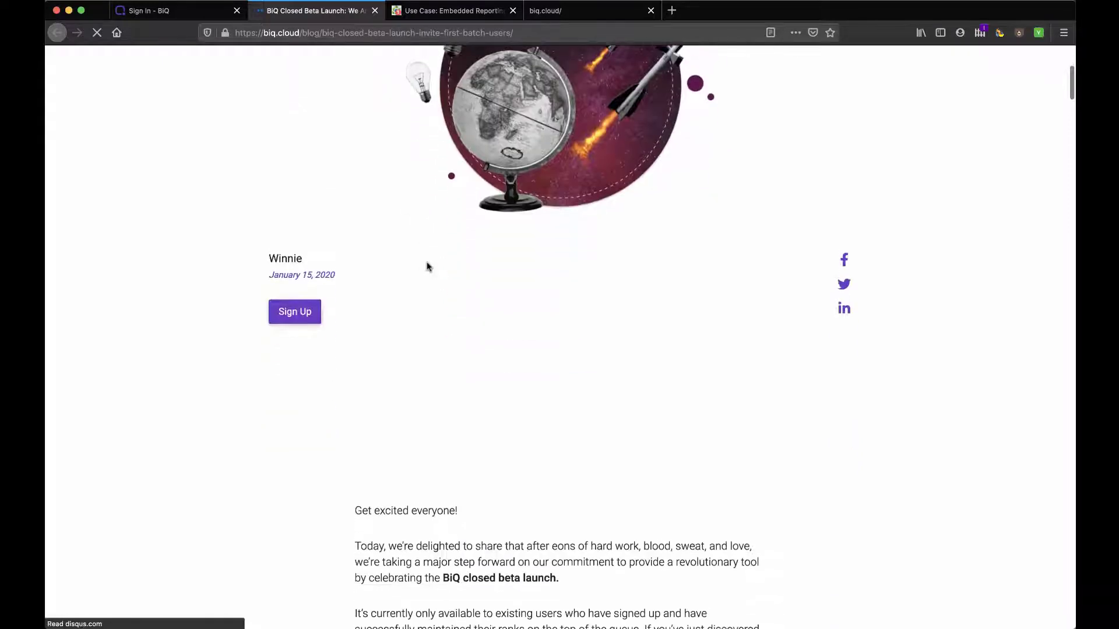
scroll(427, 265, "up", 2)
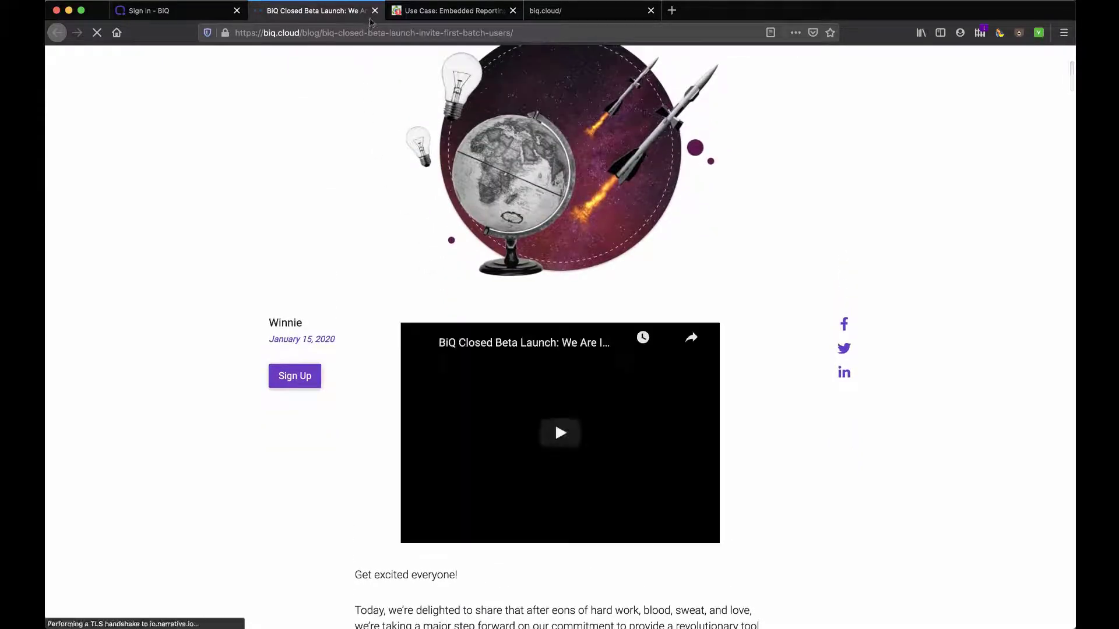
left_click(374, 11)
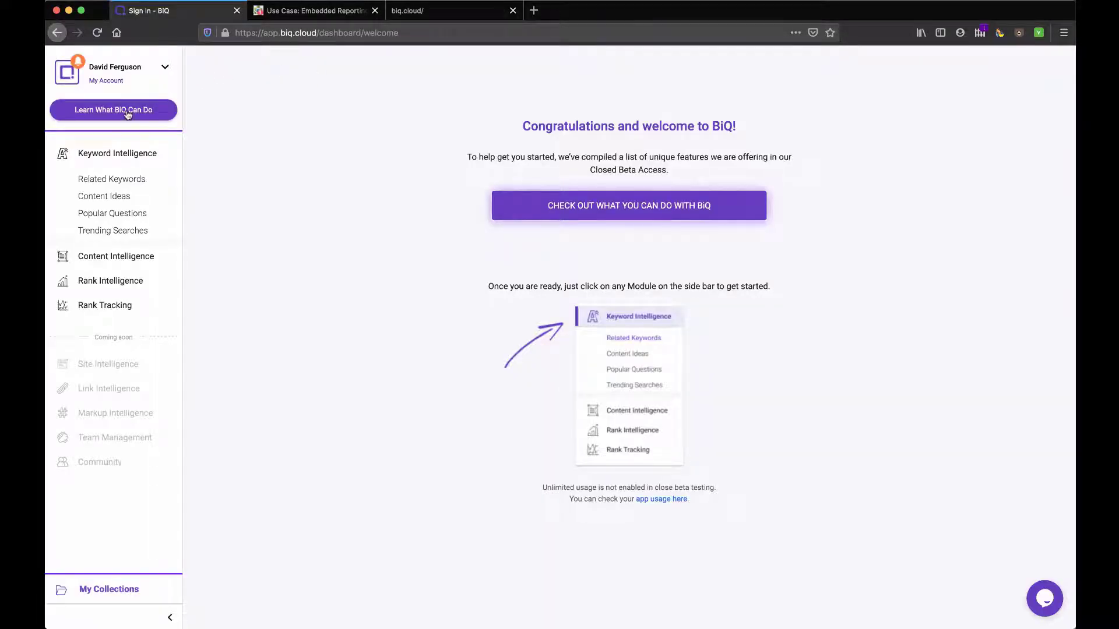
left_click(128, 114)
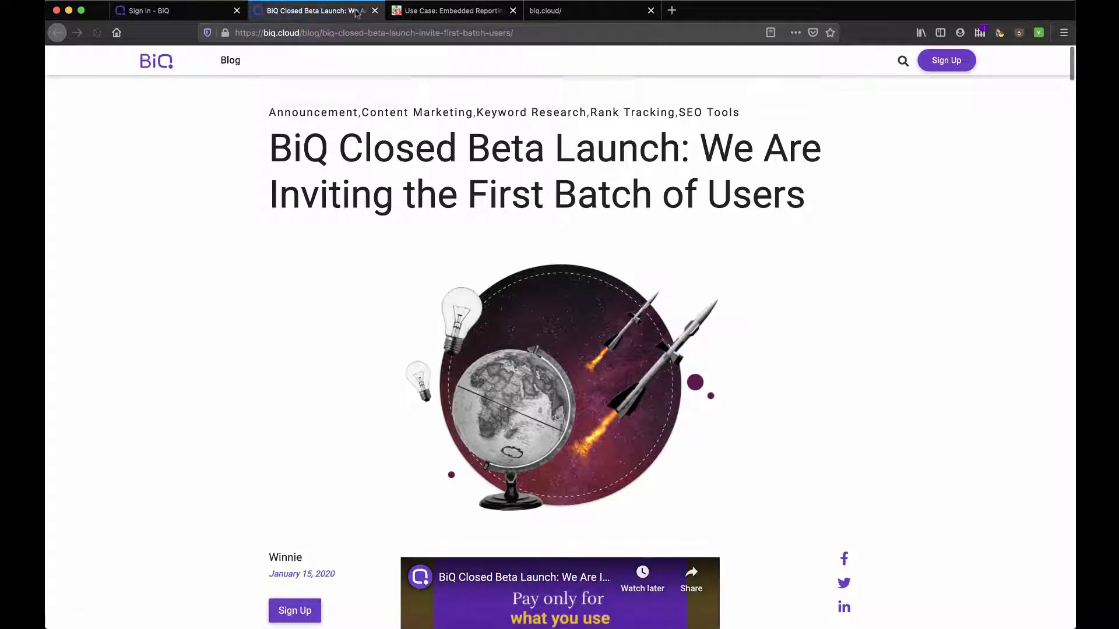
left_click(375, 11)
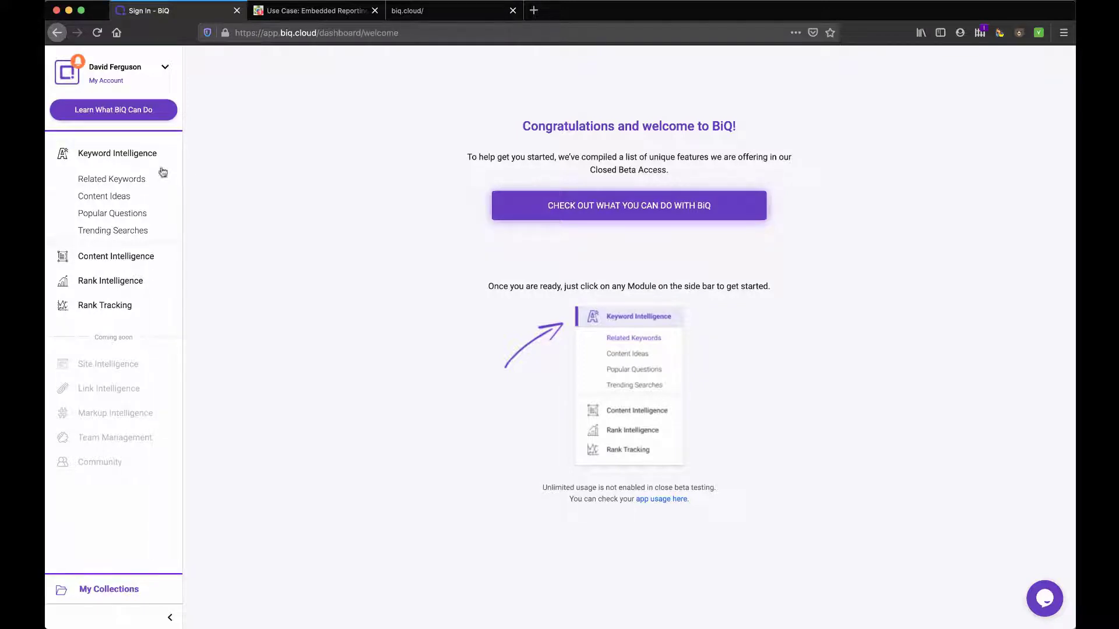
Step: Search Keyword Intelligence for 'business intelligence' in the United States, in English
left_click(126, 154)
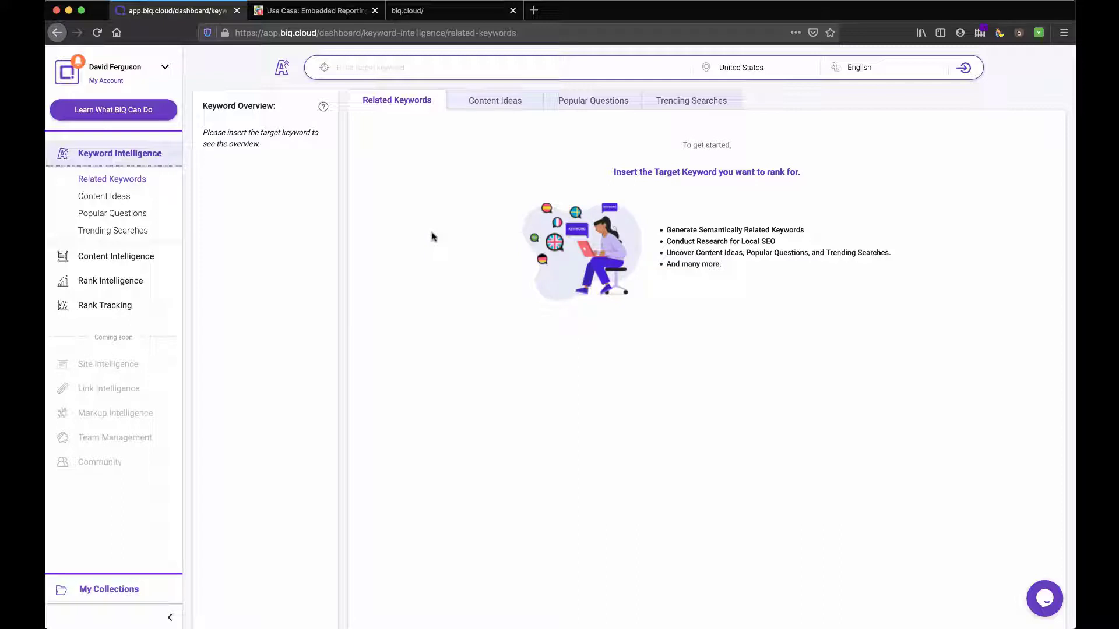
left_click(447, 66)
type("business intelligence")
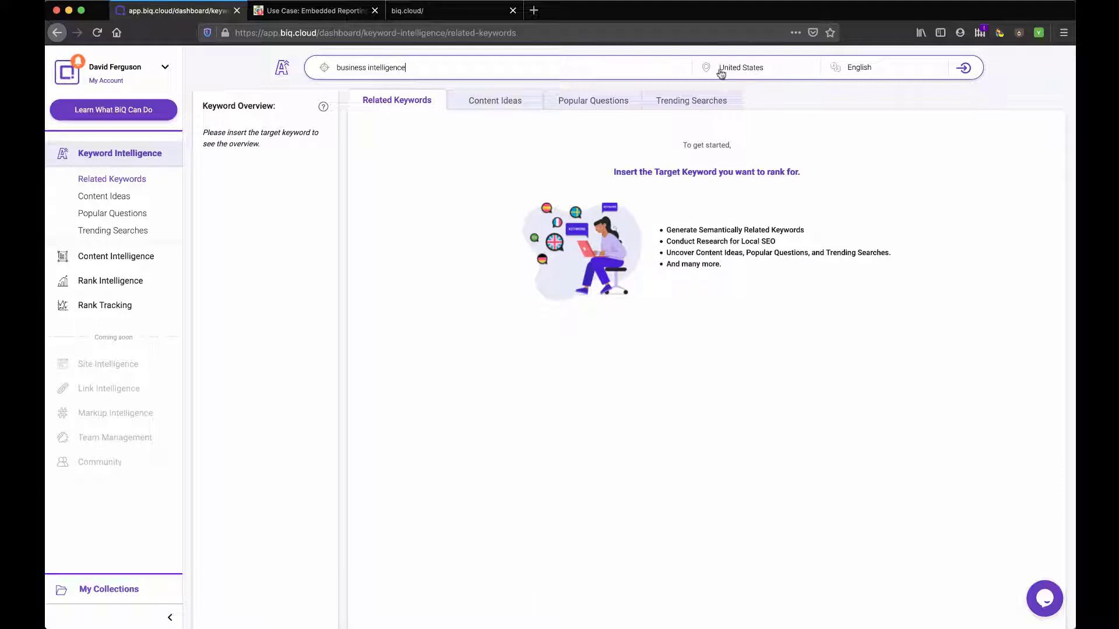
left_click(965, 68)
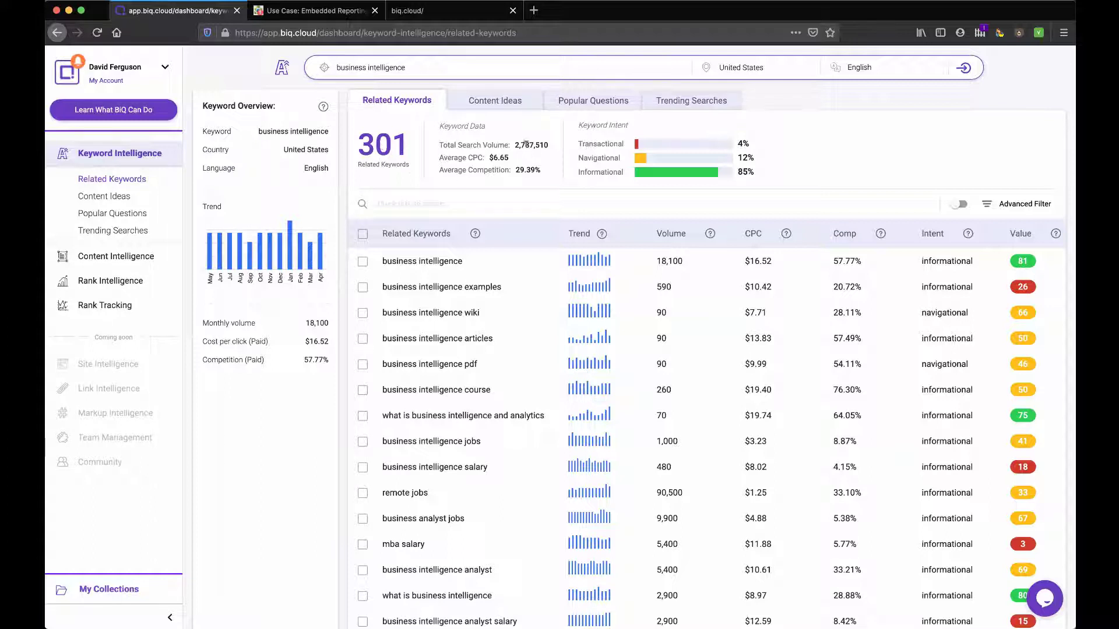
Step: Highlight the 2,787,510 total search volume and the 57.77% competition figure
left_click_drag(514, 145, 550, 149)
left_click_drag(832, 264, 859, 262)
scroll(479, 360, "down", 3)
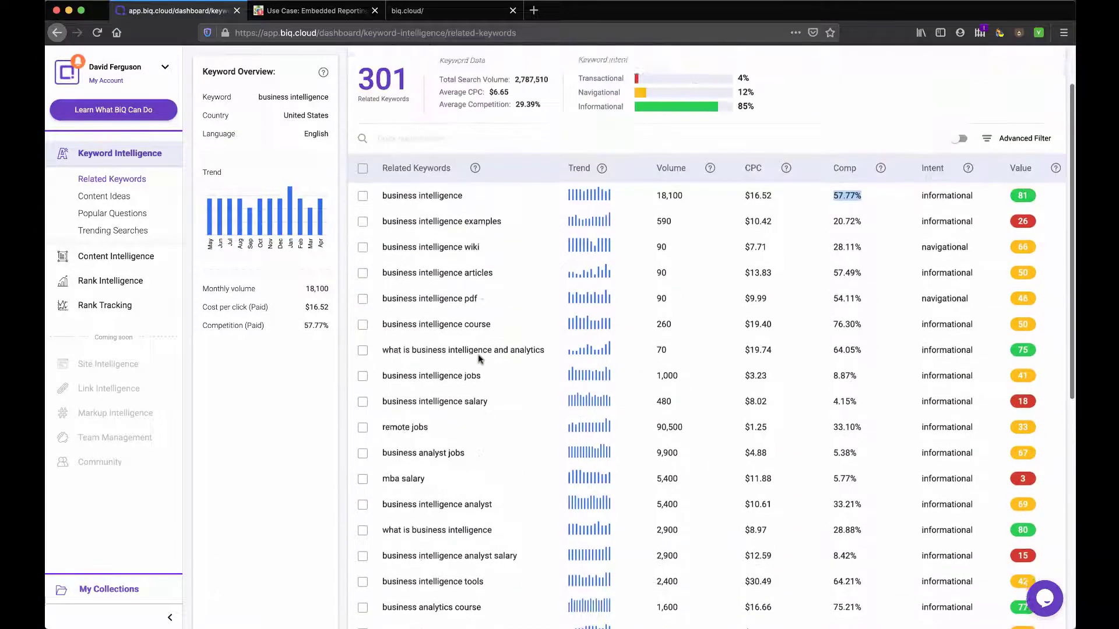
scroll(490, 349, "up", 3)
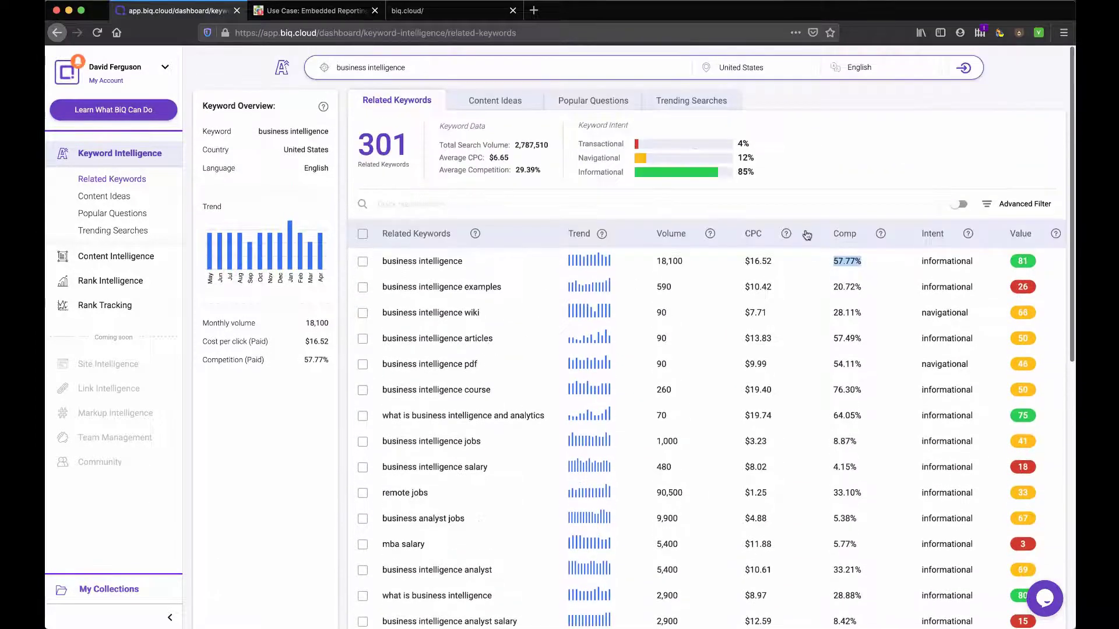
Step: Sort the related keywords by competition, highest first
left_click(845, 234)
left_click(845, 234)
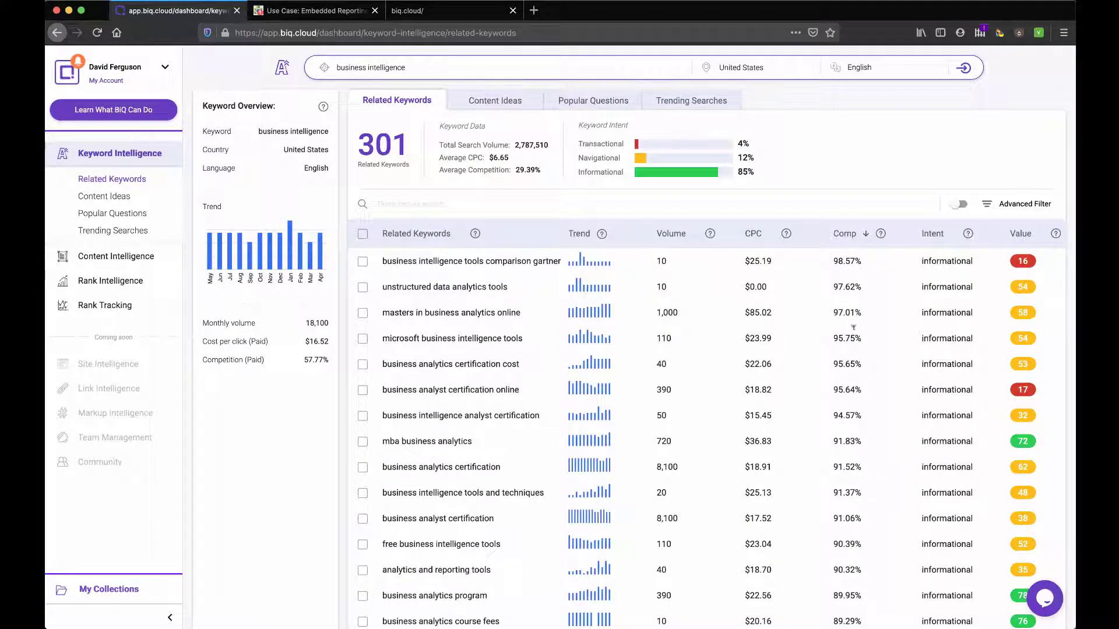
scroll(853, 341, "down", 5)
scroll(842, 344, "up", 5)
scroll(589, 278, "up", 1)
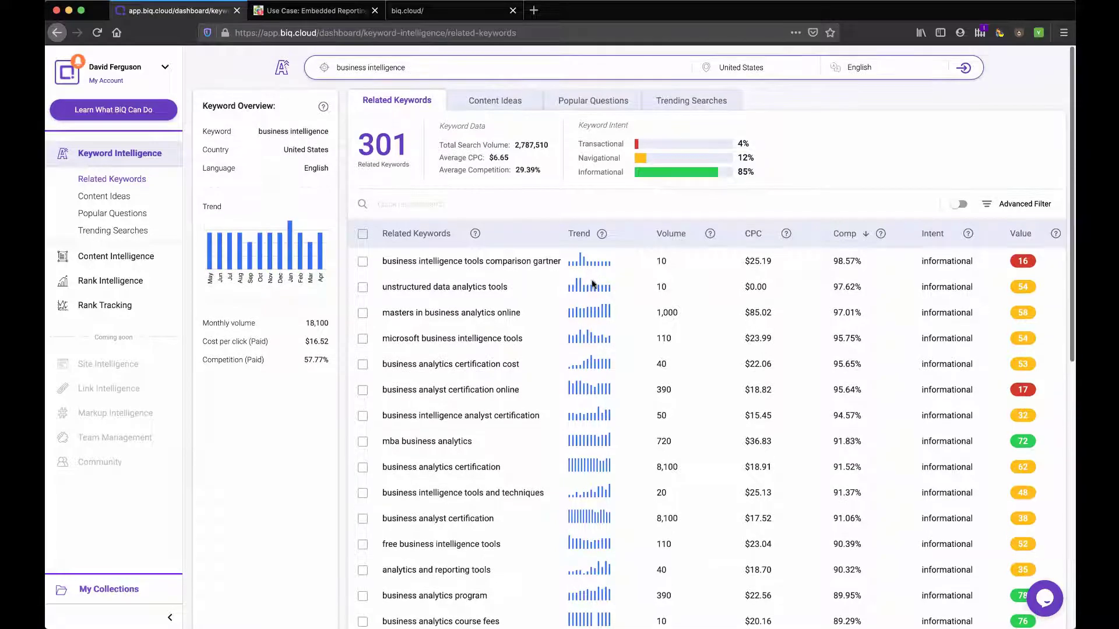
Step: Show the Content Ideas list sorted by volume, highest first
left_click(491, 105)
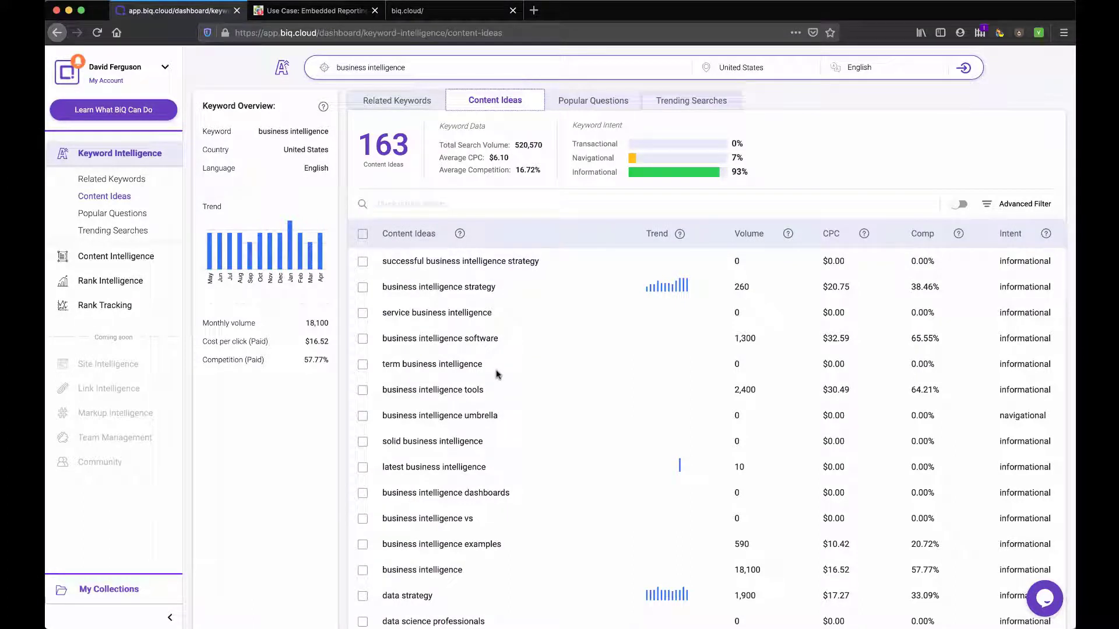
scroll(496, 373, "down", 1)
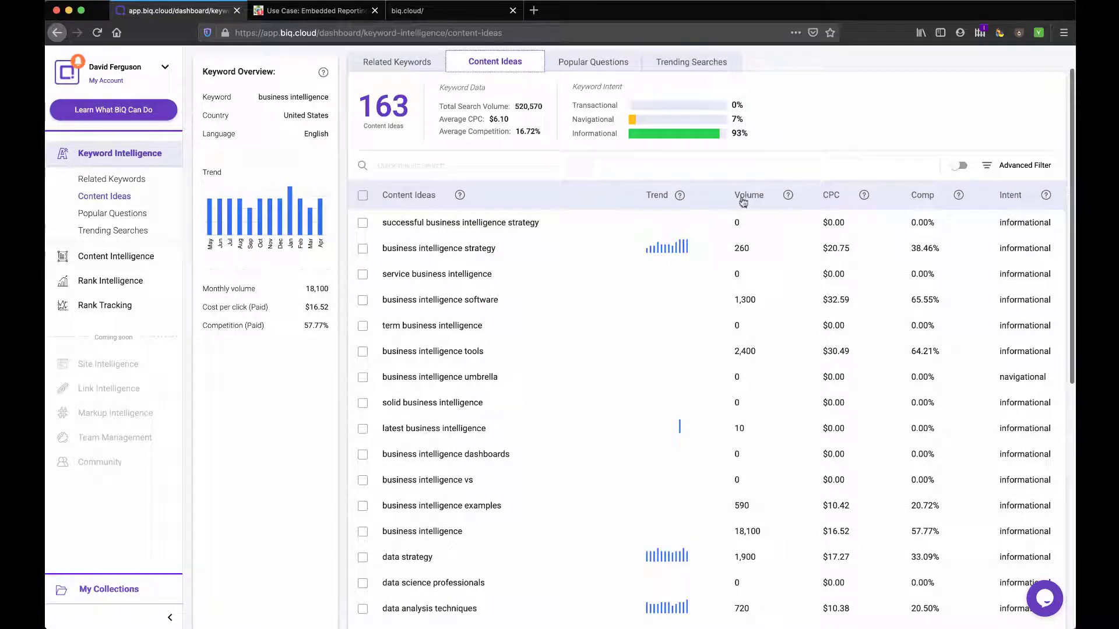
left_click(743, 198)
left_click(745, 198)
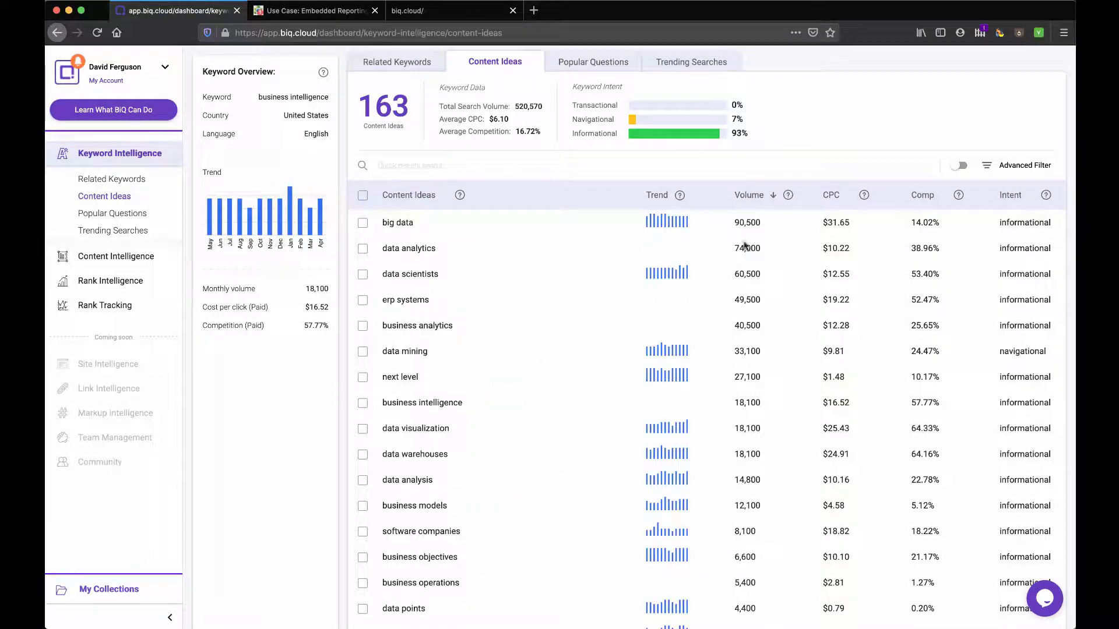
scroll(723, 338, "down", 4)
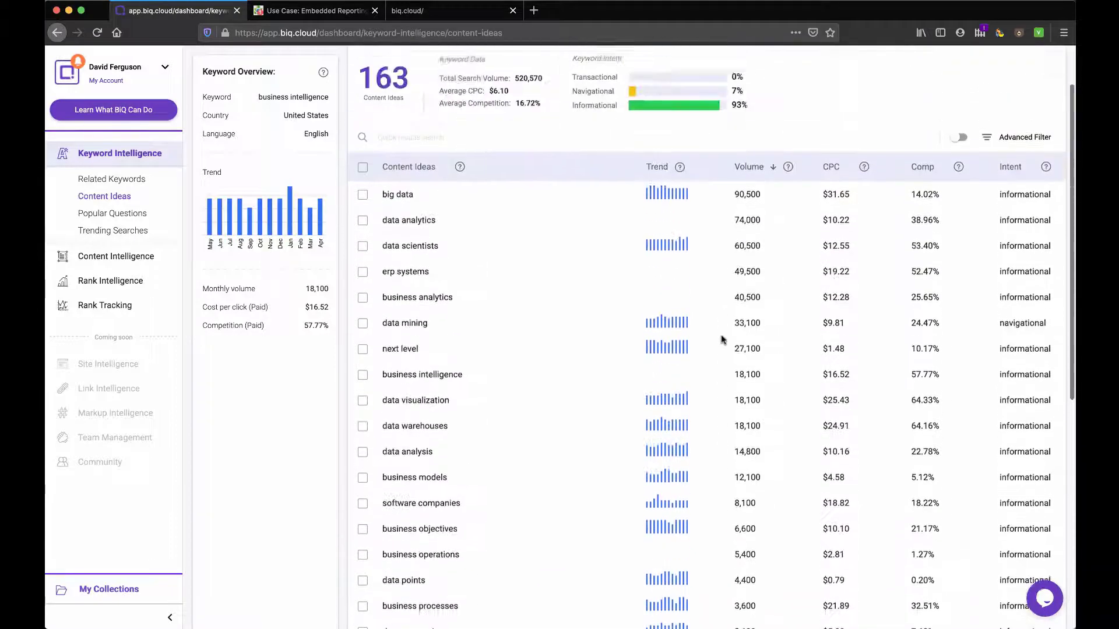
scroll(724, 338, "up", 4)
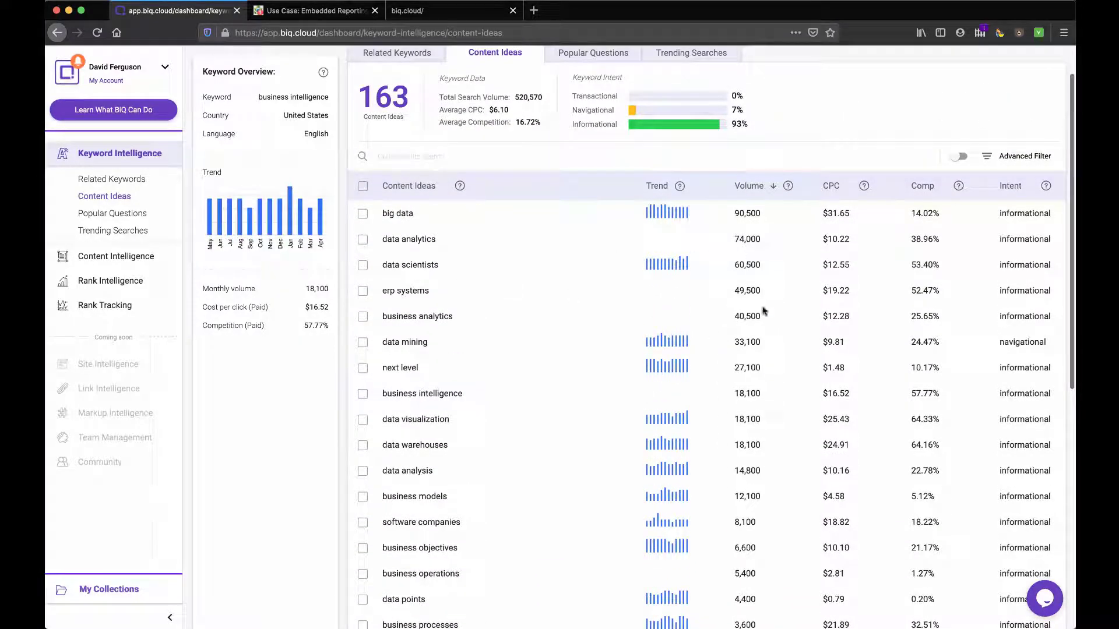
Step: Move to the second page of content ideas and toggle the Advanced Filter open and closed
scroll(761, 355, "down", 5)
scroll(759, 395, "down", 3)
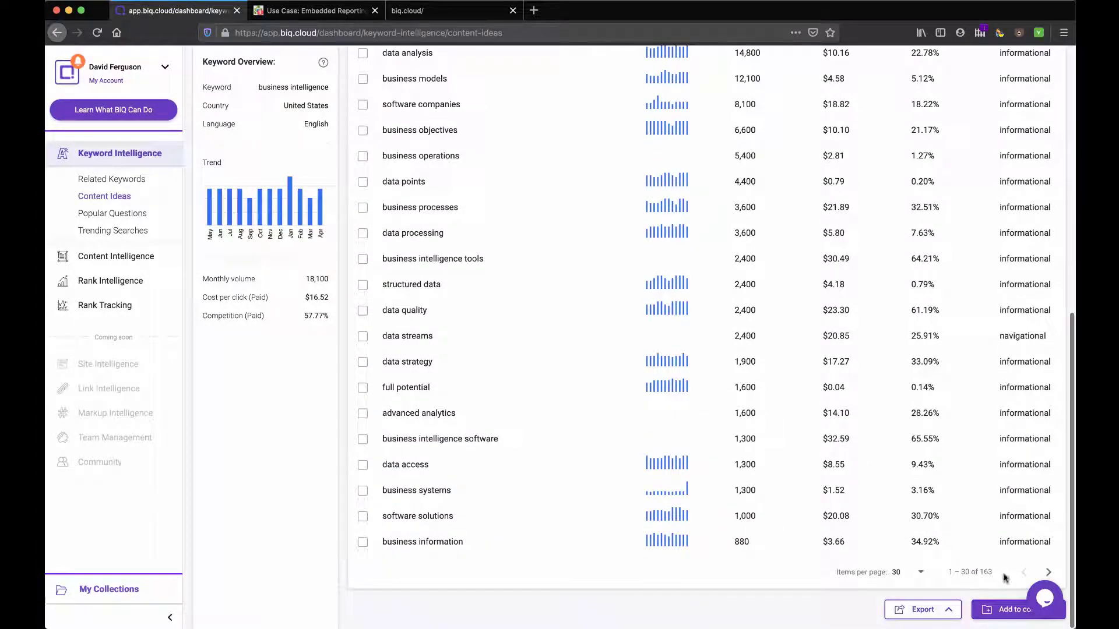
left_click(1048, 572)
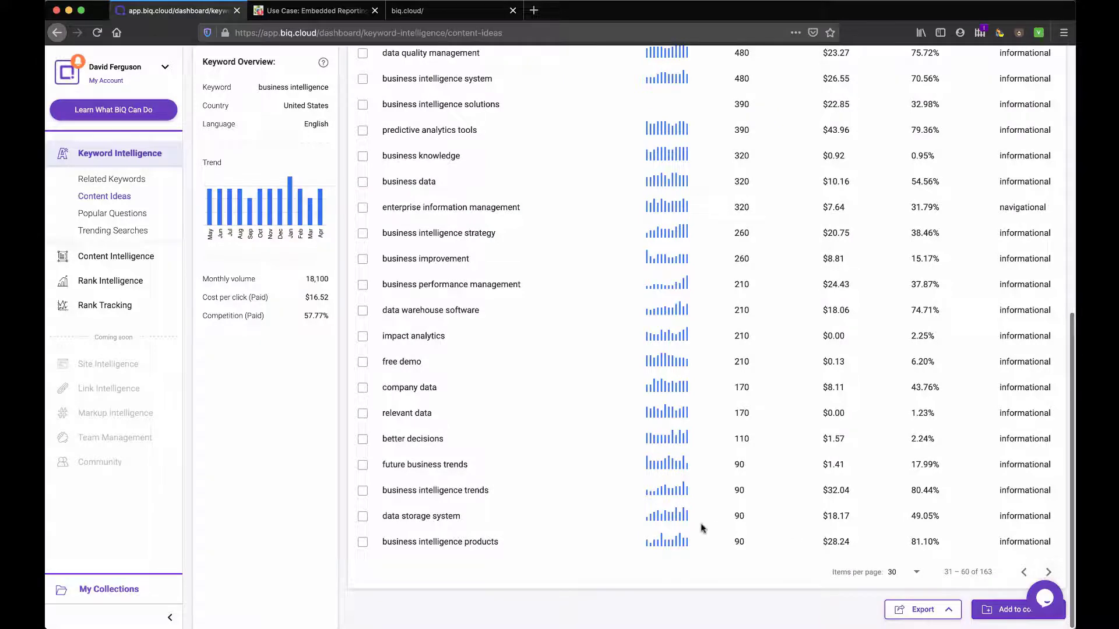
scroll(701, 527, "up", 10)
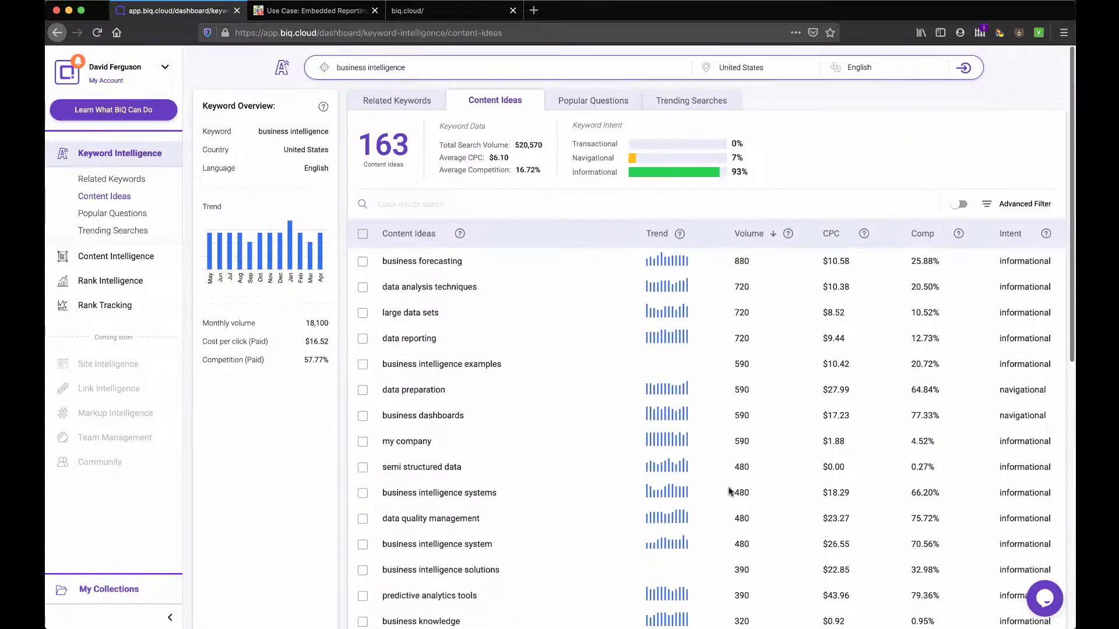
left_click(986, 206)
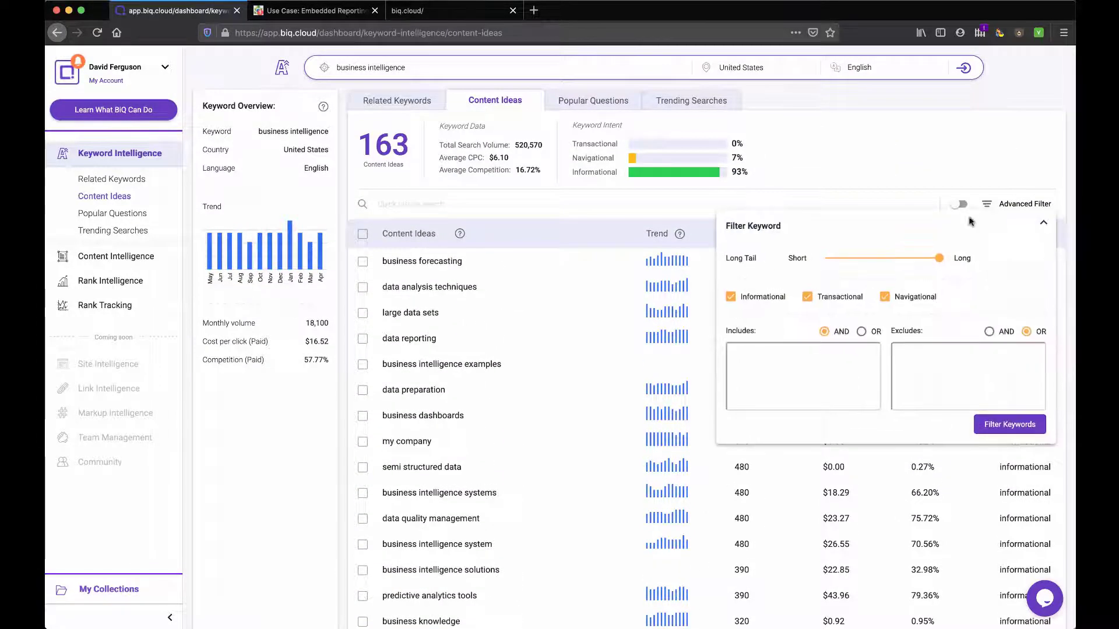
left_click(988, 206)
Step: Show Popular Questions and highlight the first and third questions and the first answer
left_click(597, 102)
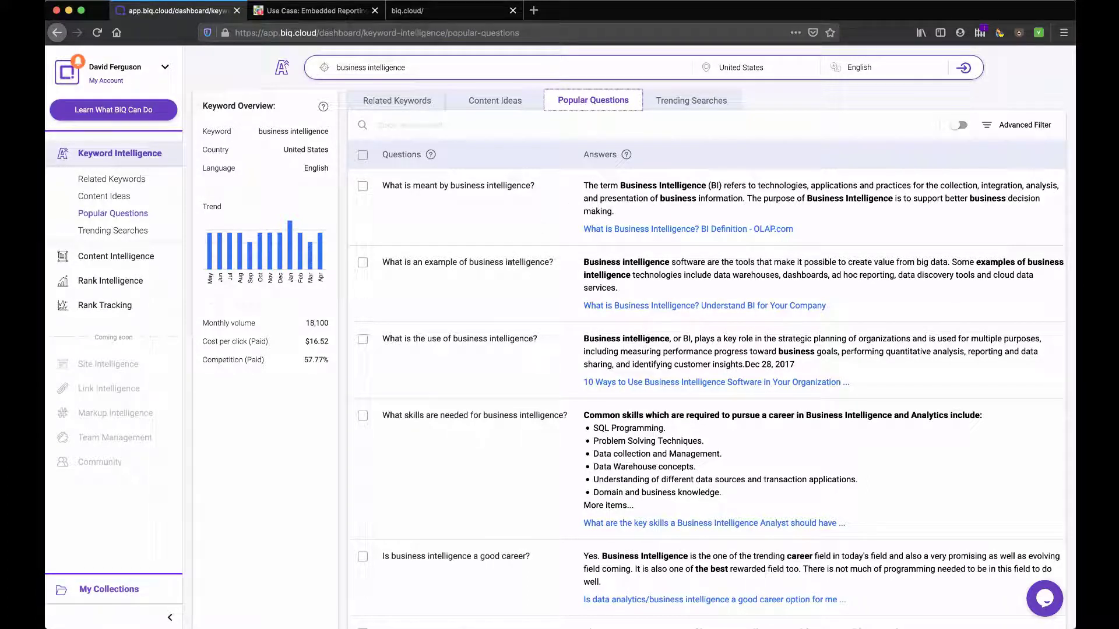
left_click_drag(394, 183, 528, 185)
left_click_drag(422, 338, 519, 339)
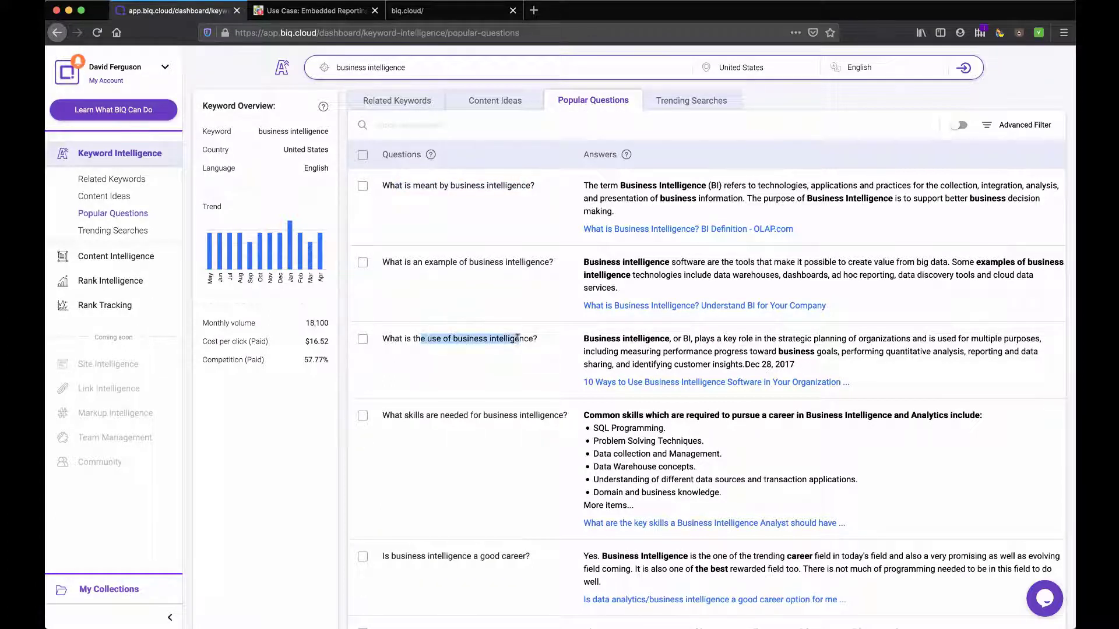
left_click_drag(637, 185, 709, 198)
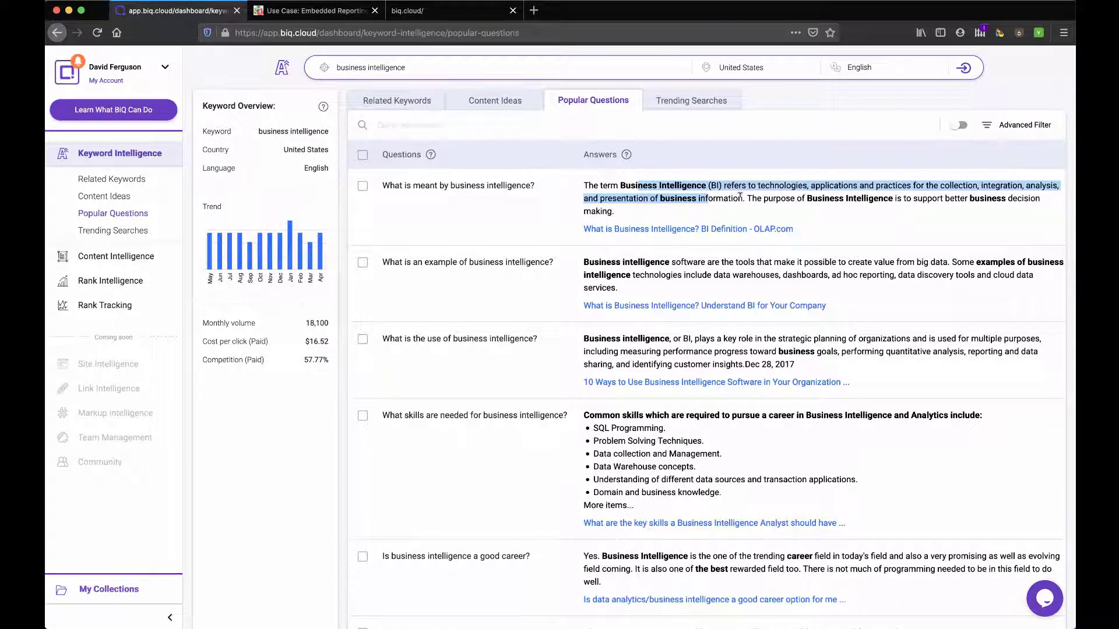
Step: View the OLAP.com source page in a new tab, close it, then show Trending Searches
right_click(697, 230)
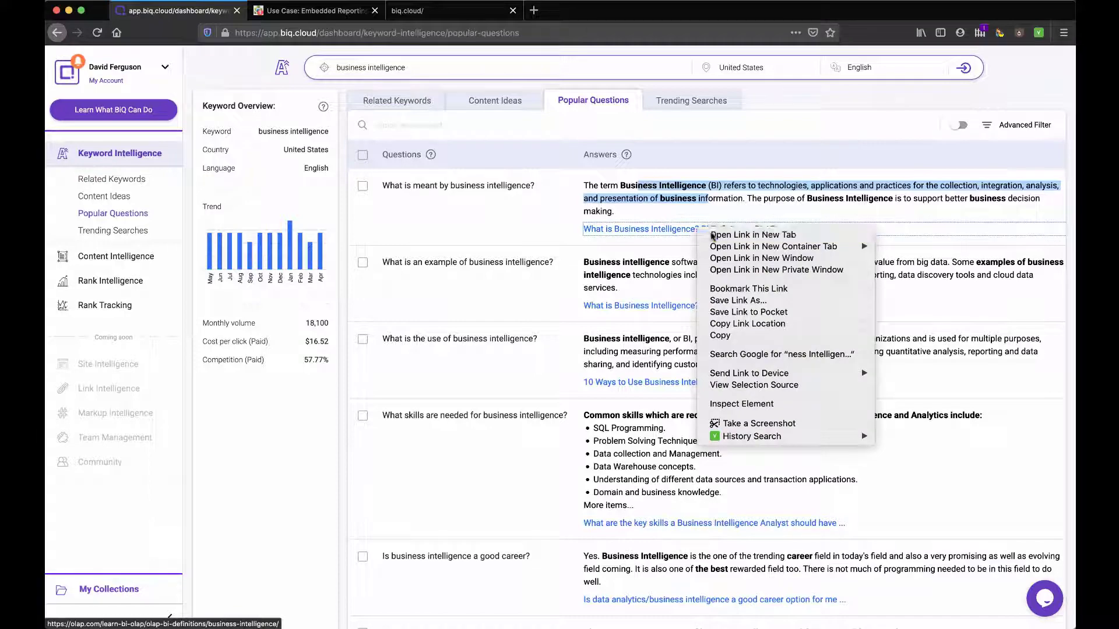
left_click(711, 235)
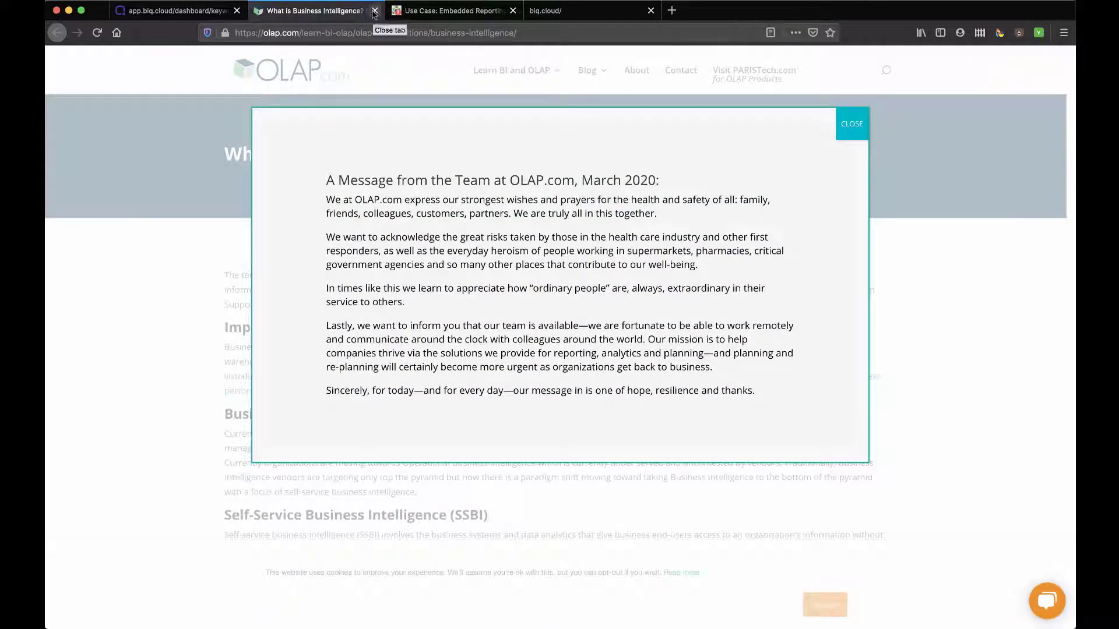
left_click(375, 11)
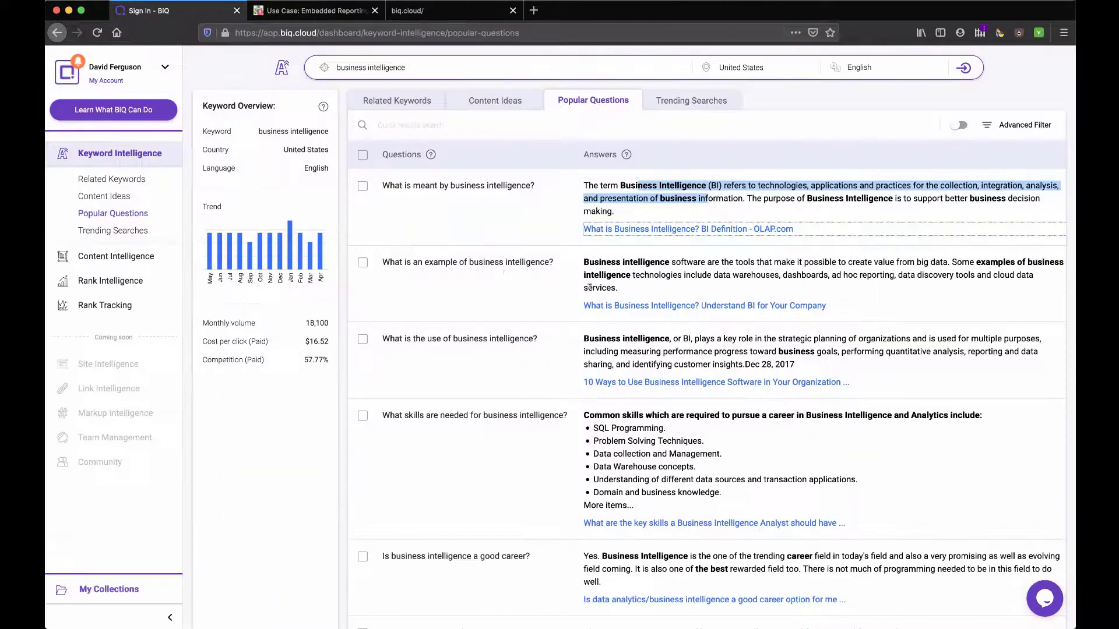
scroll(622, 285, "down", 5)
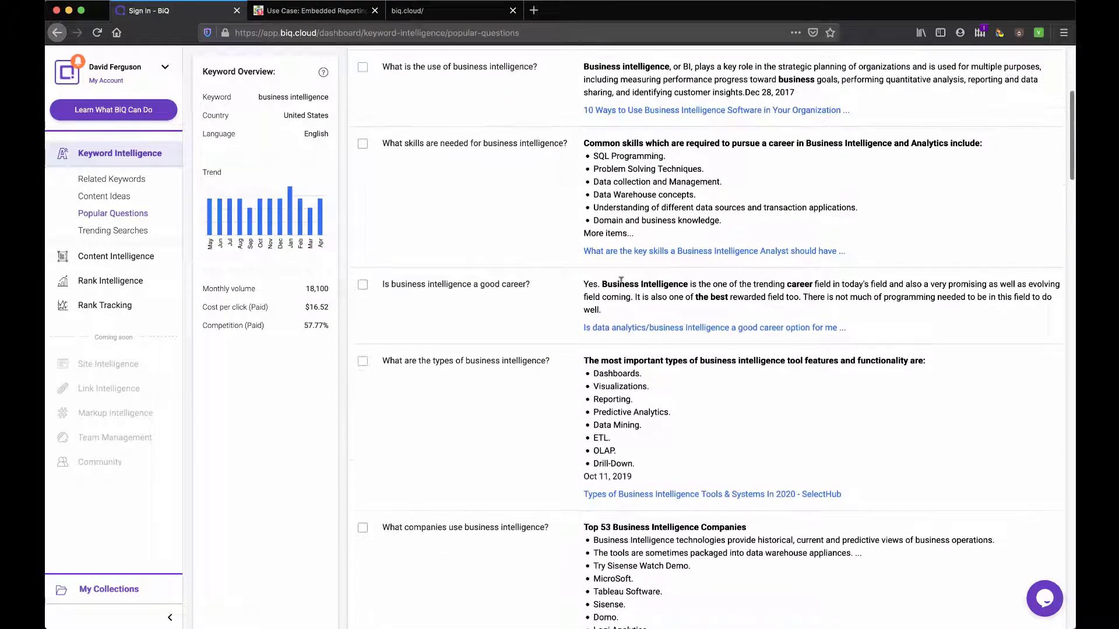
scroll(621, 280, "down", 12)
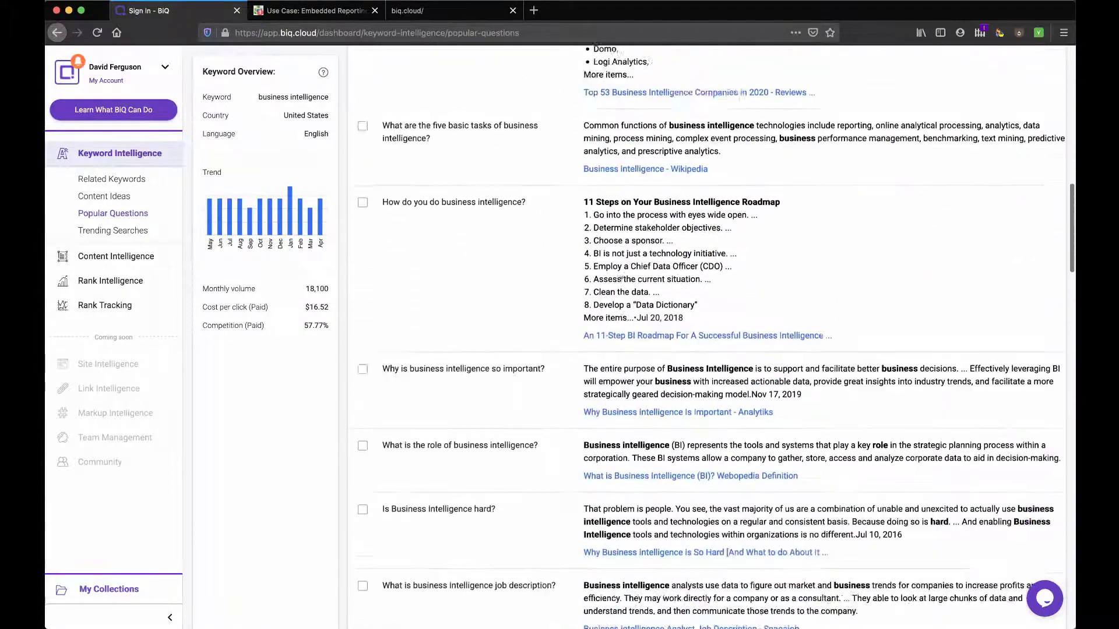
scroll(487, 346, "up", 17)
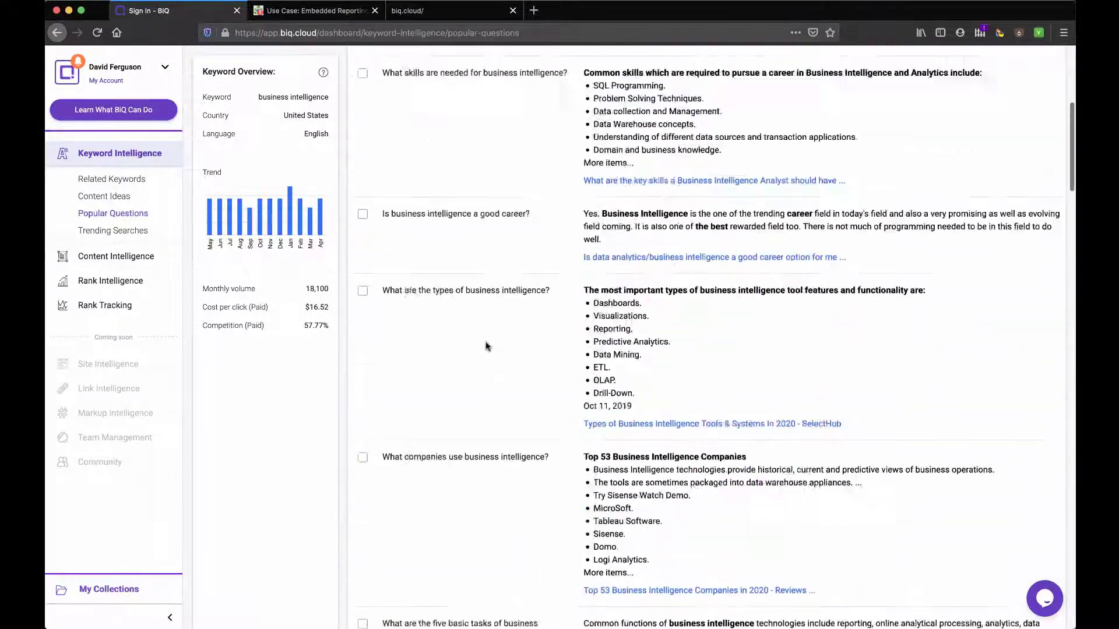
left_click(686, 105)
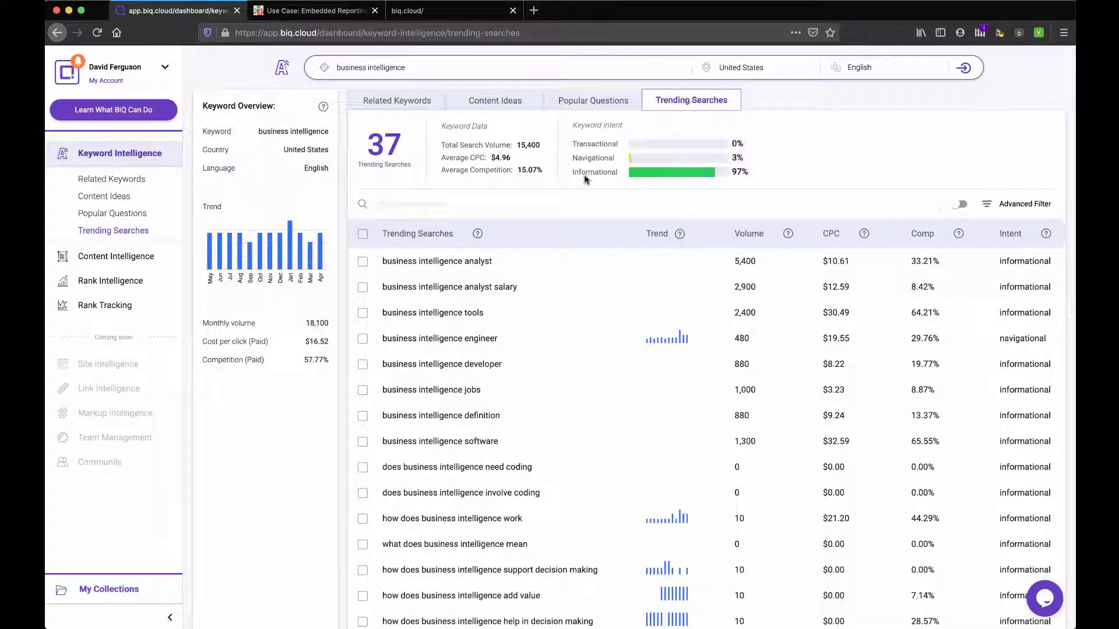
Step: Sort the trending searches by volume, highest first, then return to Related Keywords
left_click(749, 233)
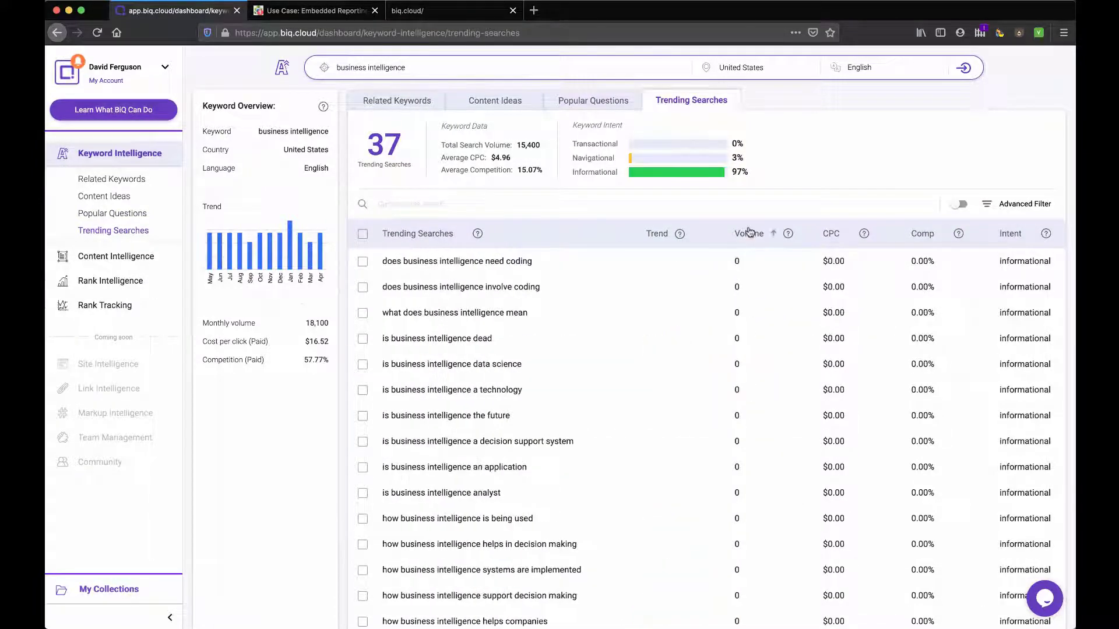
left_click(751, 235)
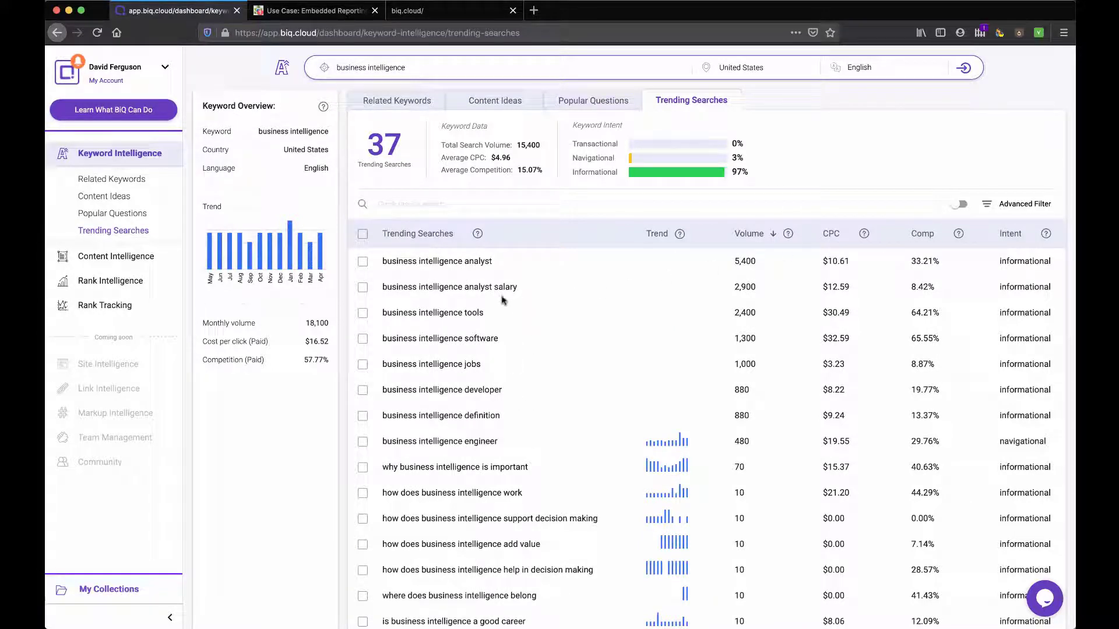
scroll(466, 402, "down", 3)
scroll(466, 402, "up", 3)
left_click(400, 103)
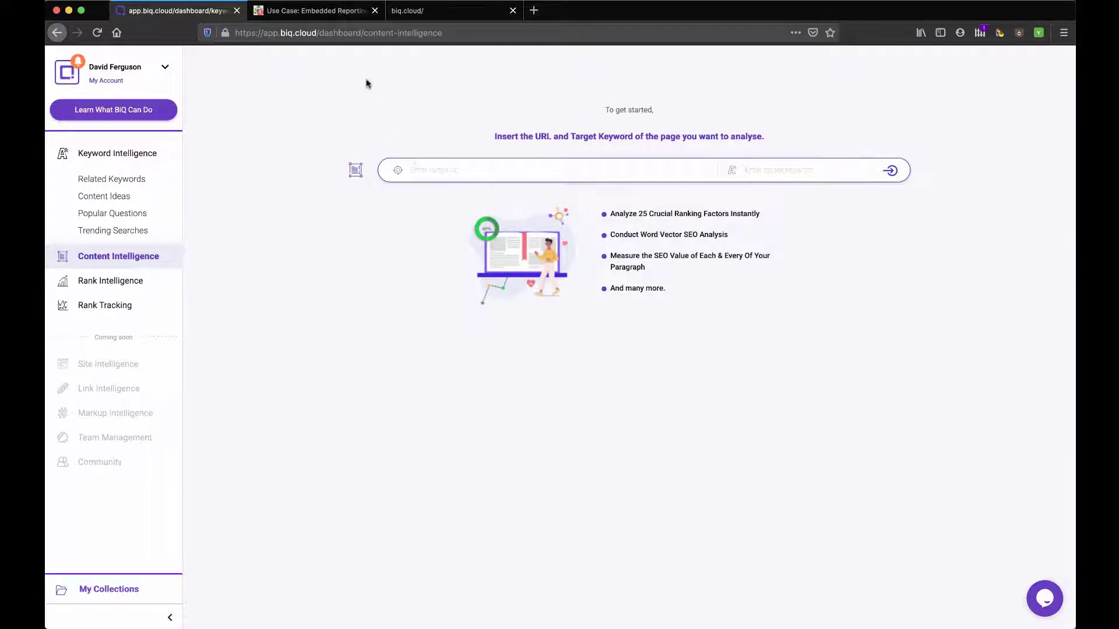
Step: Analyse the copied Yurbi blog post URL against the keyword 'embedded reporting'
left_click(321, 17)
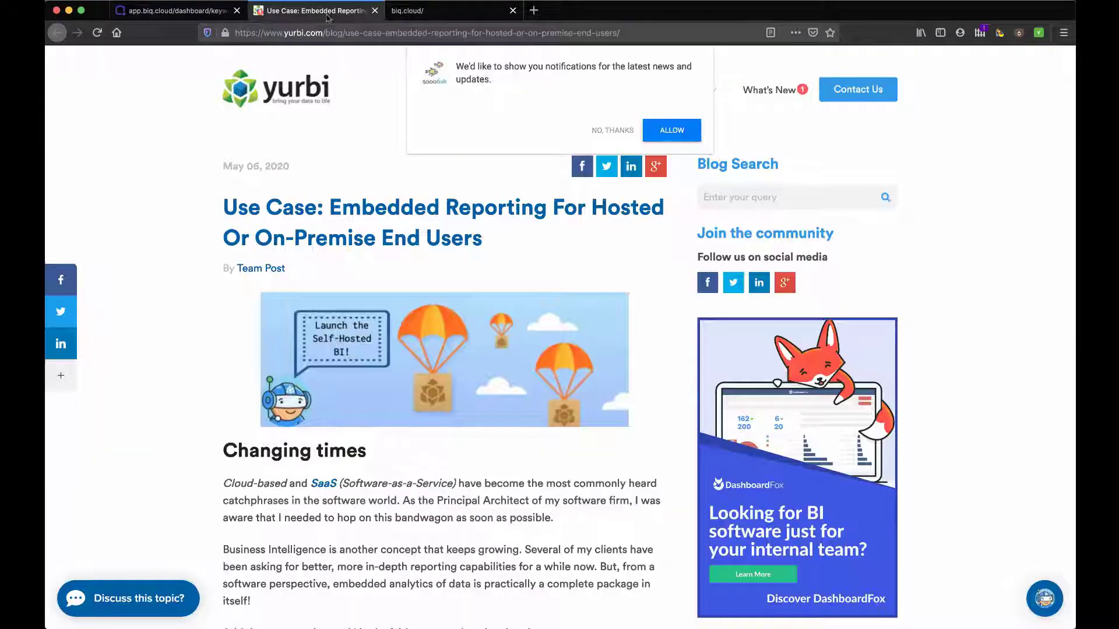
left_click(381, 29)
key("super+c")
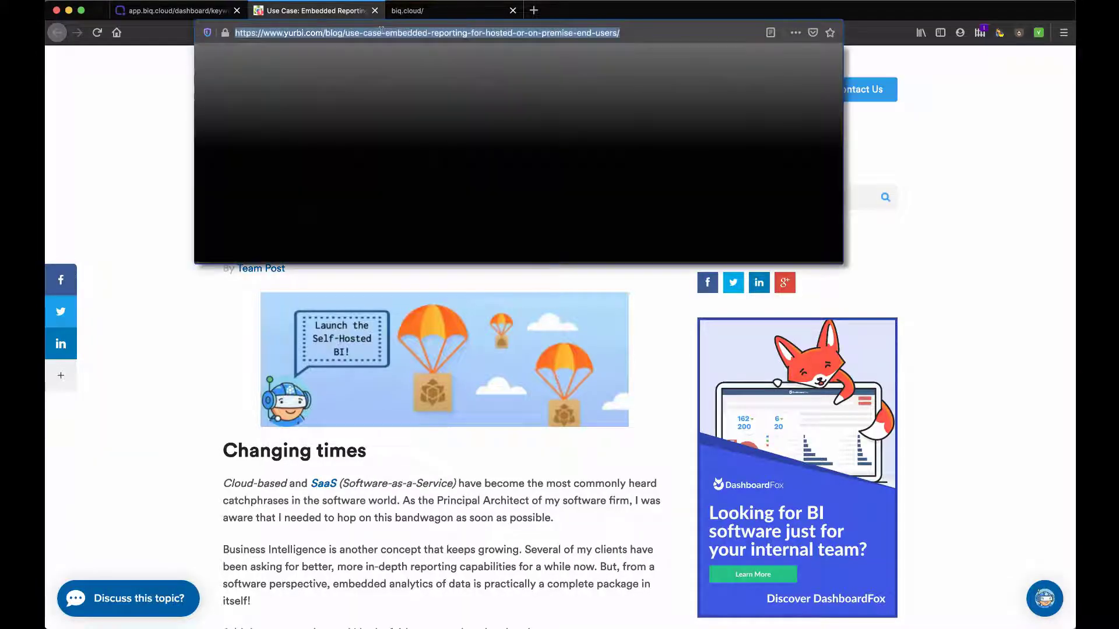
left_click(197, 13)
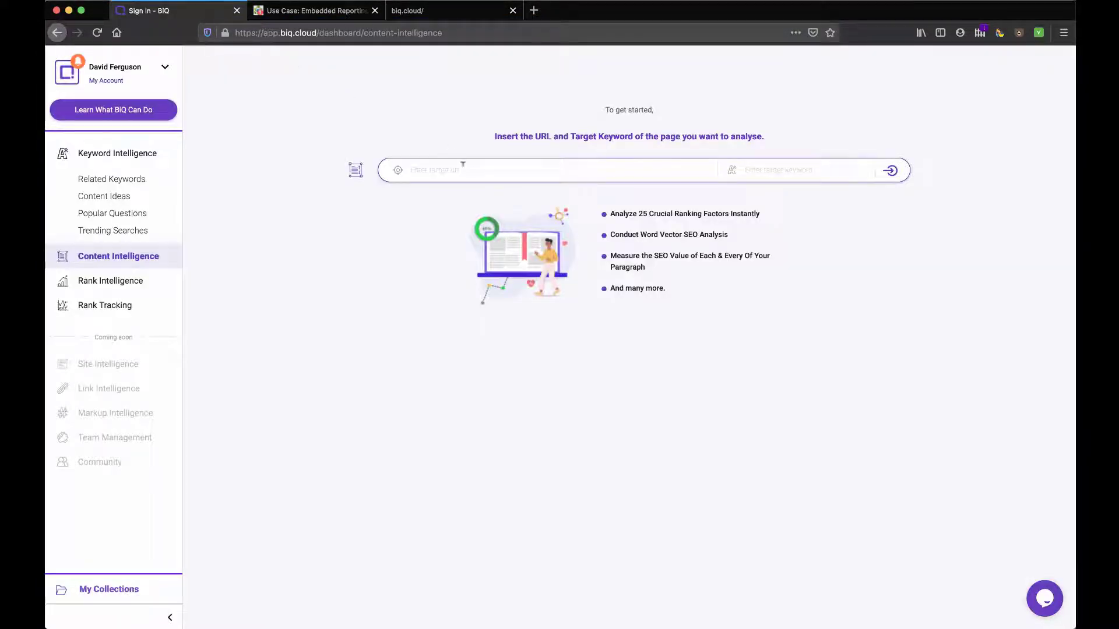
key("super+v")
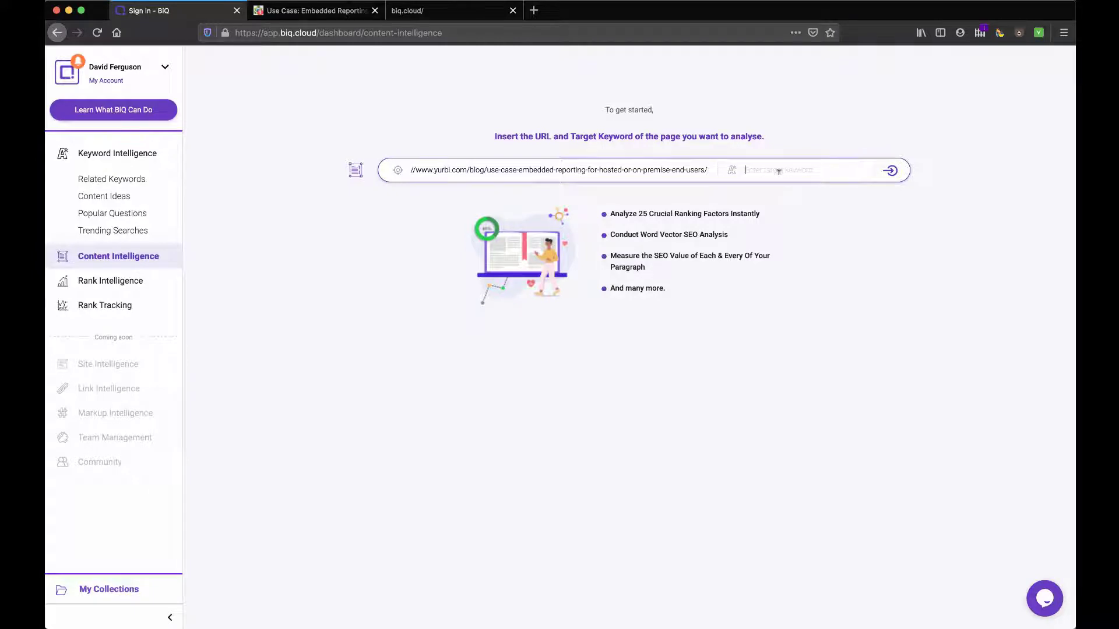
type("embedded reporting")
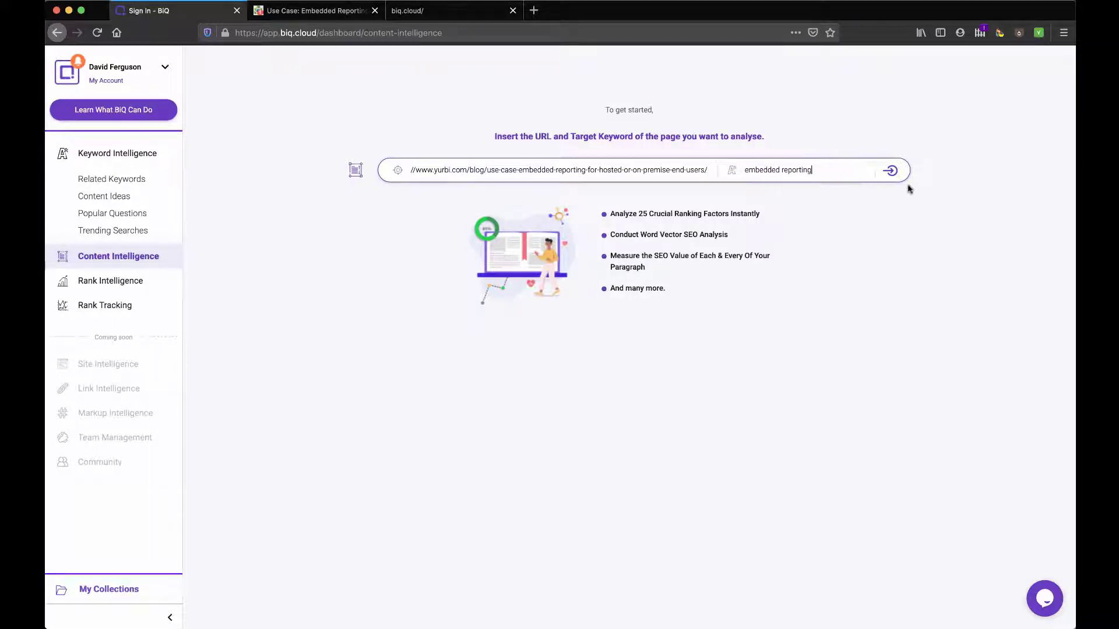
left_click(891, 172)
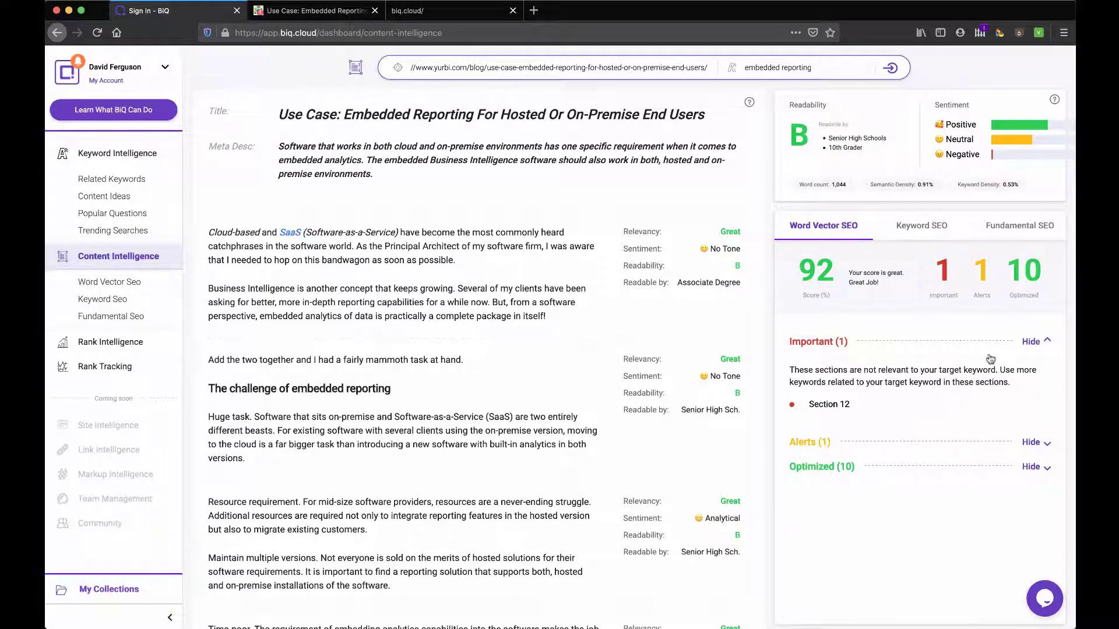
Step: Expand the Important, Alerts and Optimized suggestion groups, then collapse all three again
left_click_drag(837, 369, 858, 383)
left_click(1032, 443)
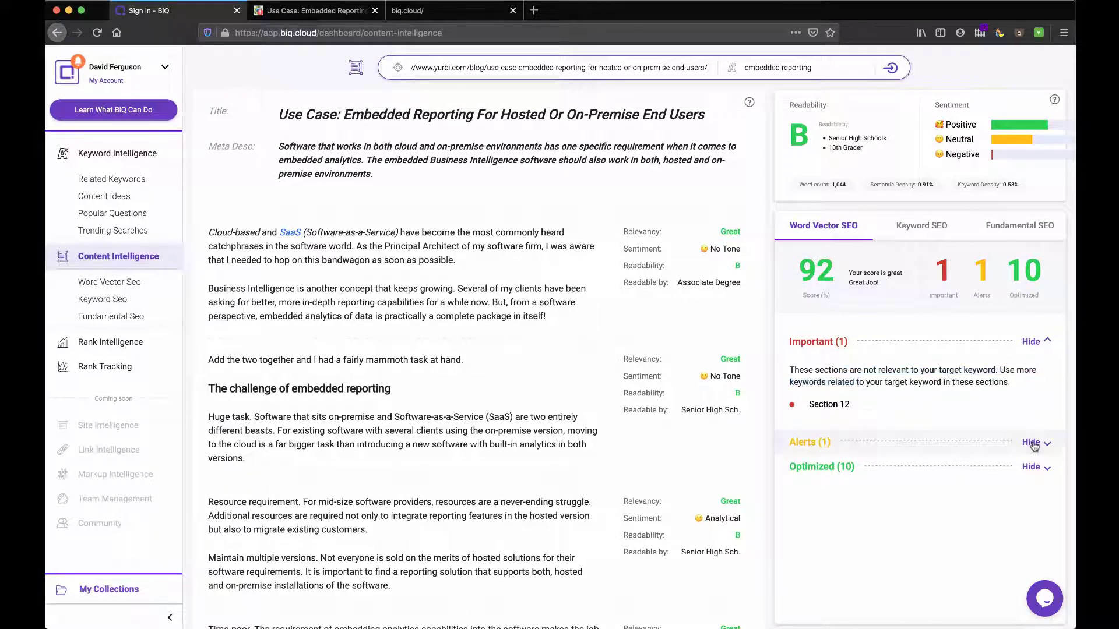
scroll(862, 516, "down", 2)
left_click(1029, 521)
left_click(1027, 521)
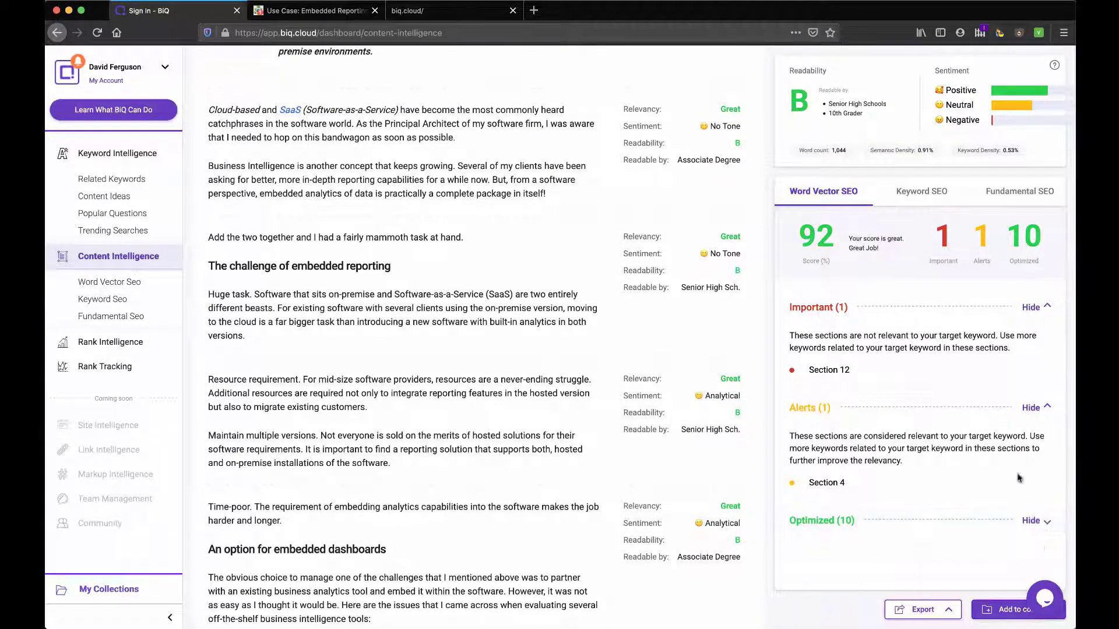
left_click(1032, 408)
left_click(1040, 314)
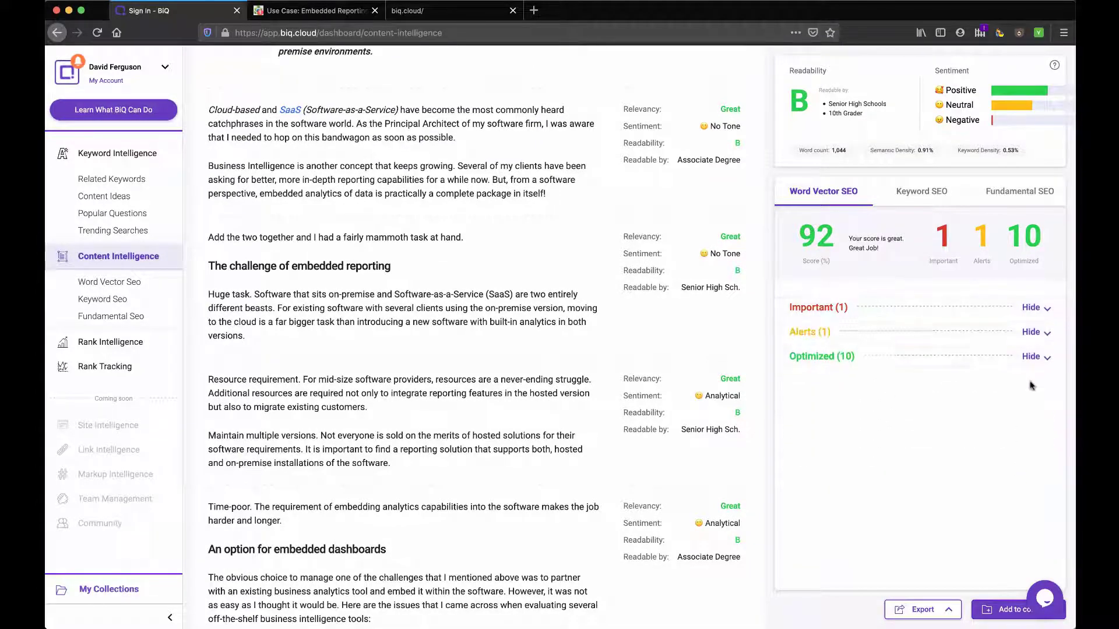
Step: Highlight the article's resource, versions and tool-problem paragraphs, then clear the highlight
scroll(600, 250, "up", 2)
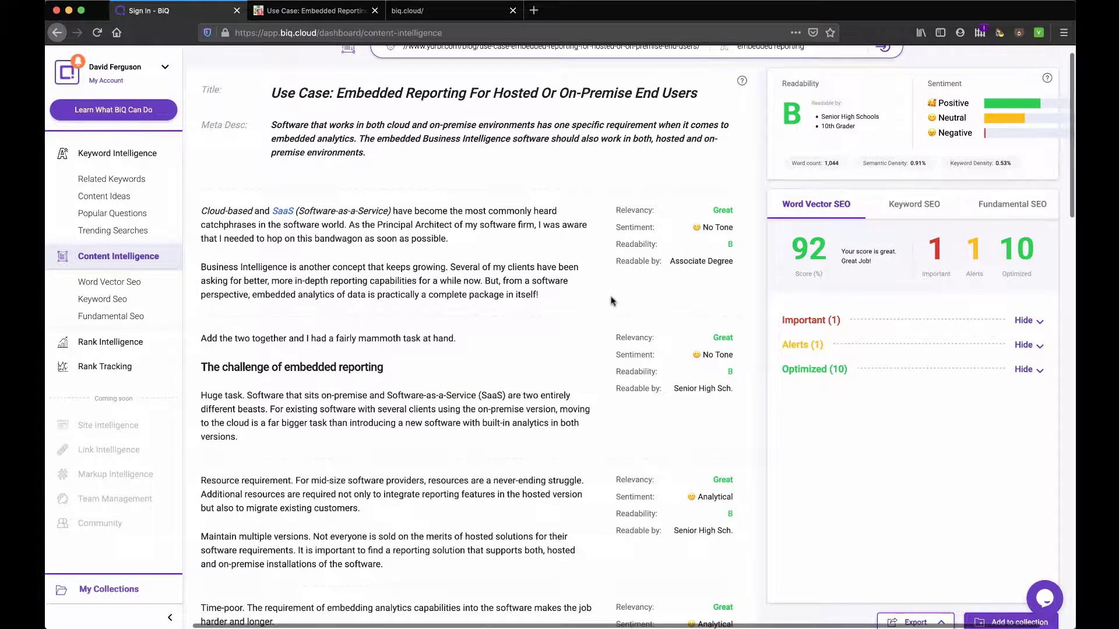
scroll(601, 312, "down", 2)
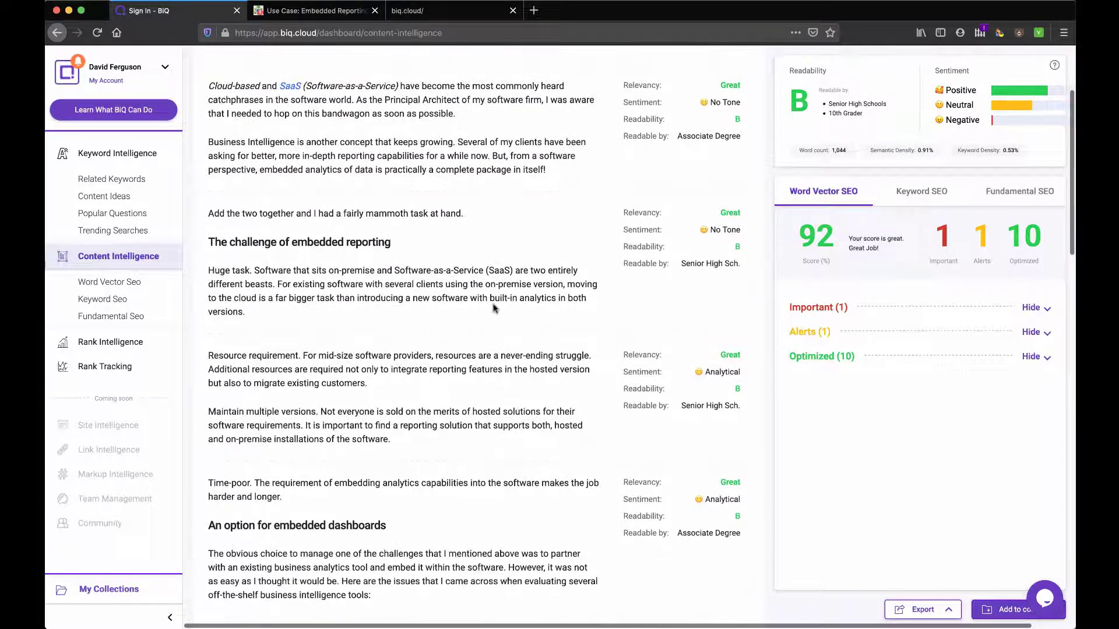
scroll(493, 308, "down", 1)
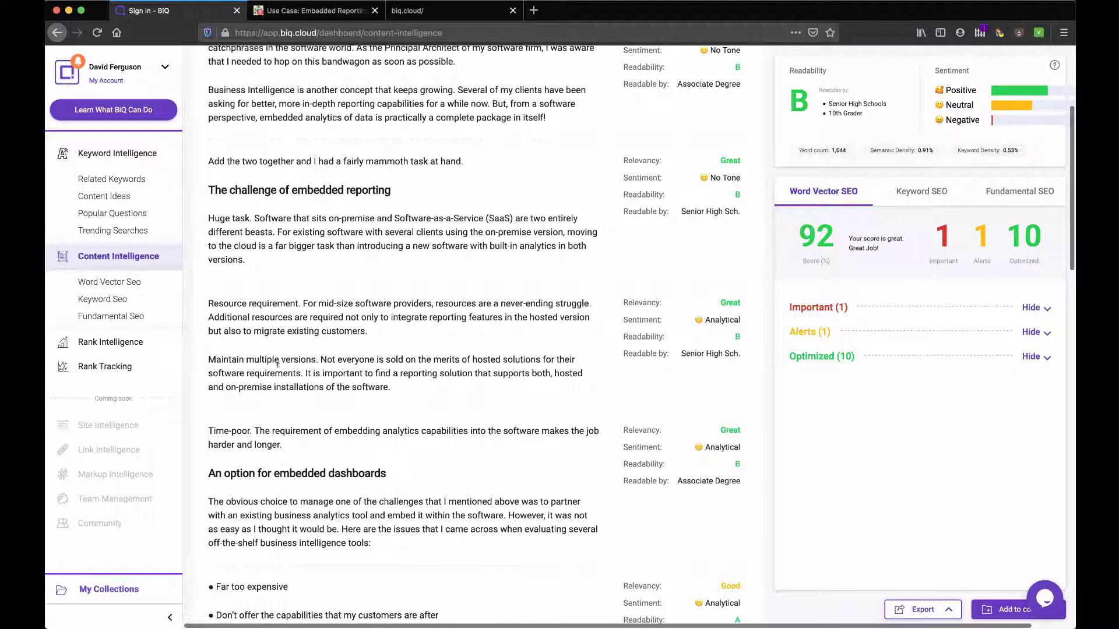
left_click_drag(396, 389, 208, 303)
scroll(211, 304, "down", 2)
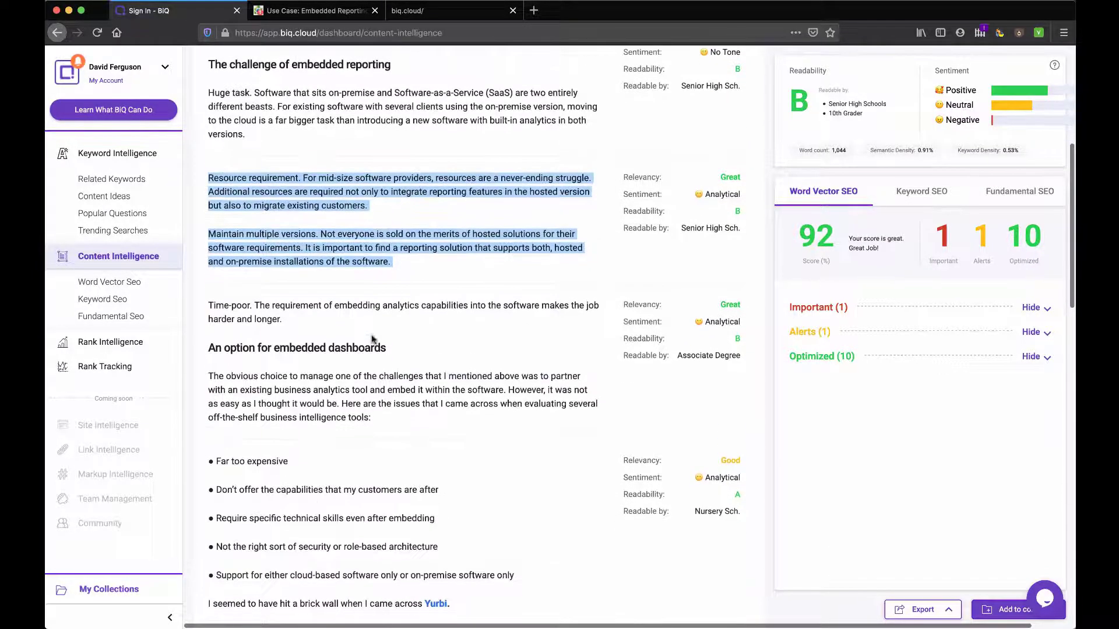
left_click_drag(213, 305, 373, 417)
scroll(420, 414, "down", 3)
left_click_drag(463, 447, 211, 302)
left_click(317, 318)
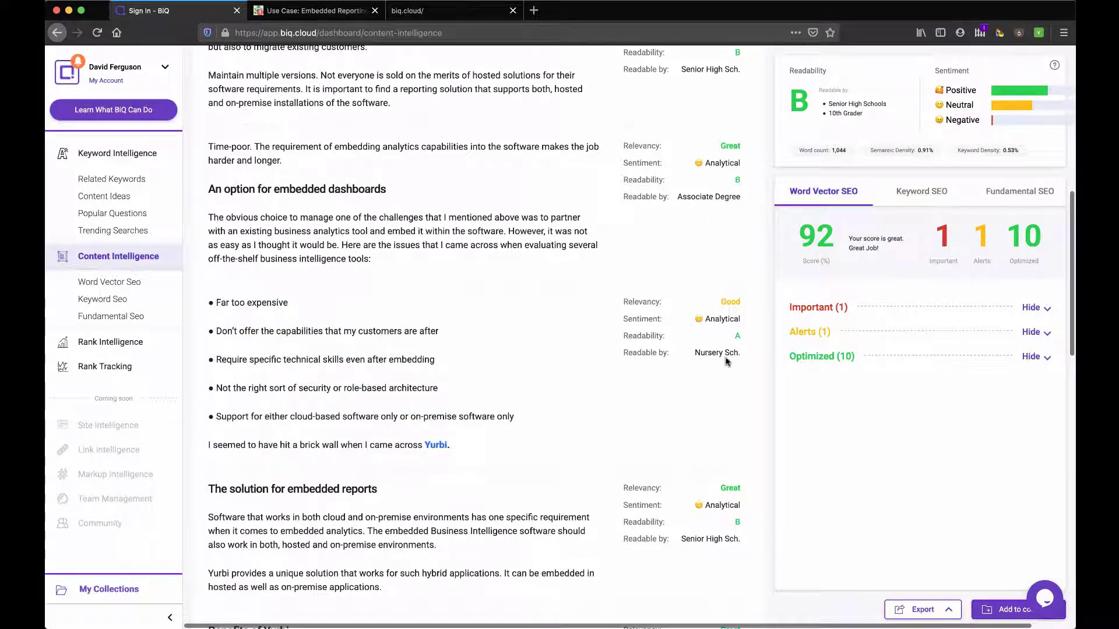
Step: Read to the article's end, return to the top, and show the Keyword SEO results
scroll(728, 353, "down", 10)
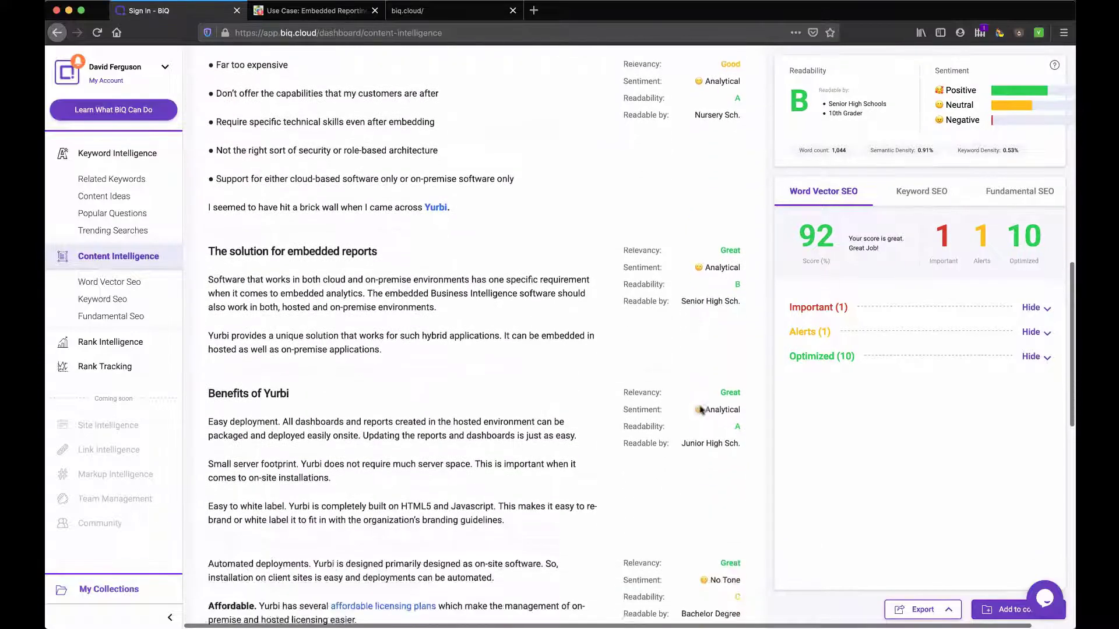
scroll(699, 403, "down", 15)
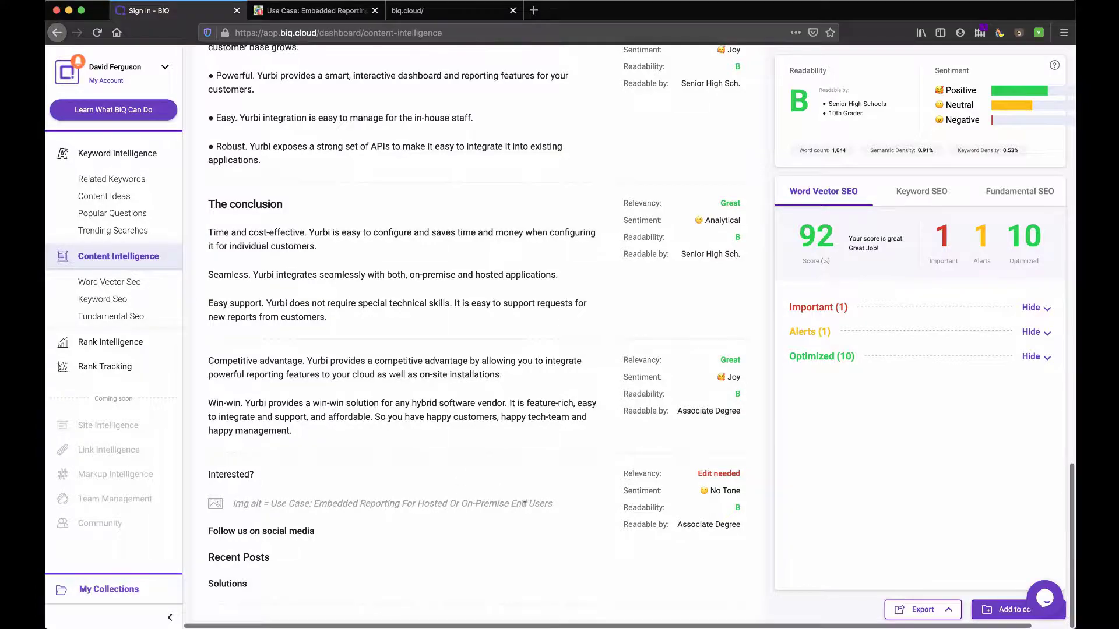
scroll(524, 503, "up", 20)
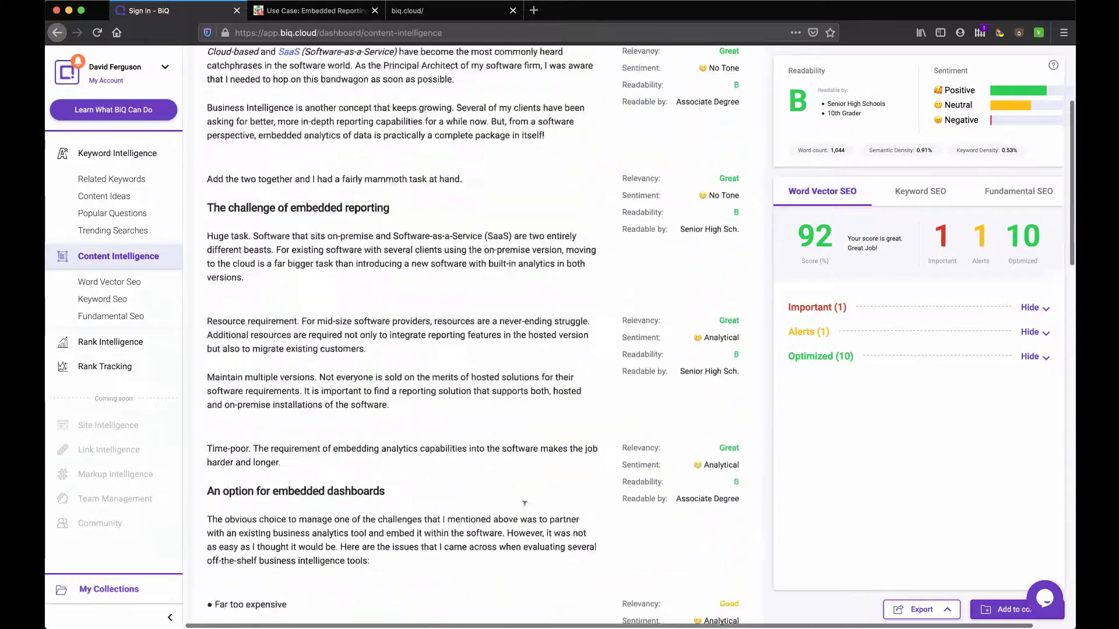
scroll(524, 504, "up", 5)
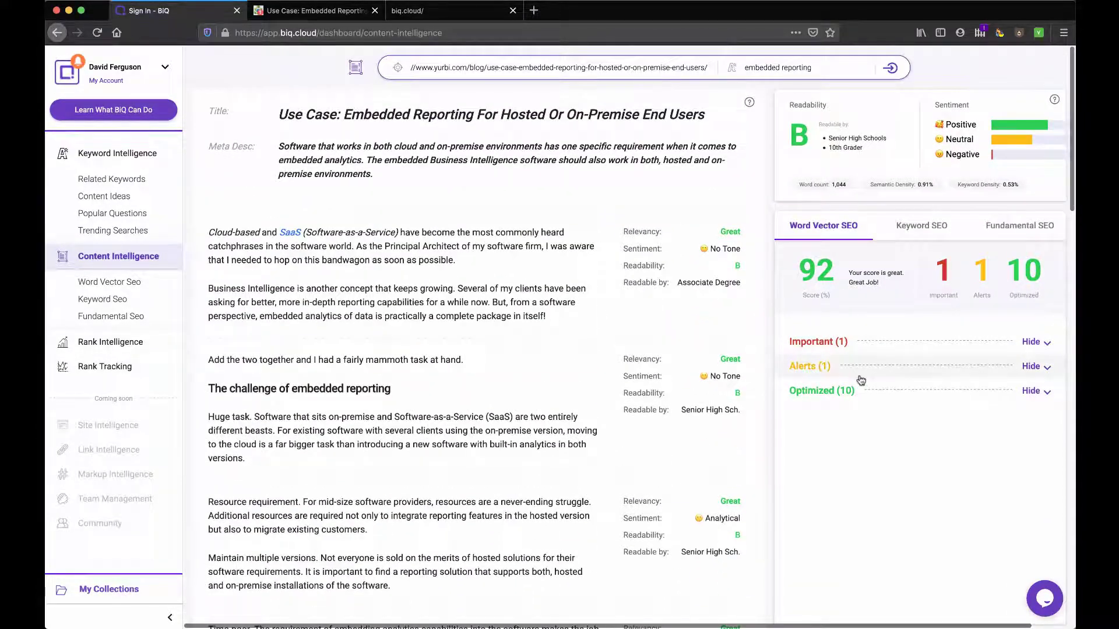
left_click(920, 227)
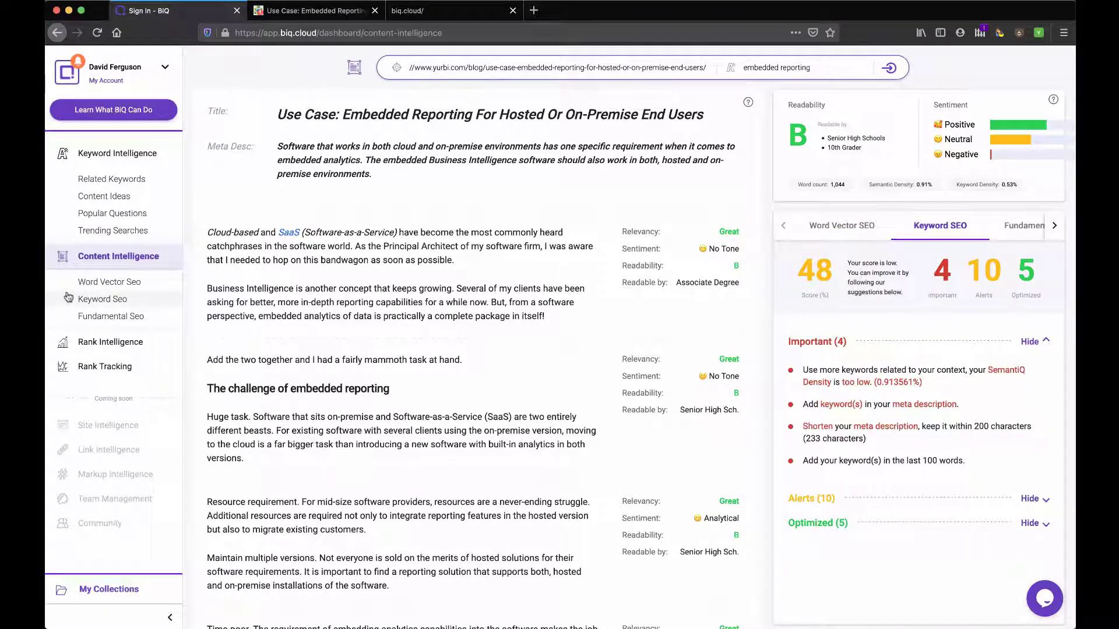
Step: Expand and read the ten Keyword SEO alerts, then show the Fundamental SEO results scoring 70
left_click(102, 299)
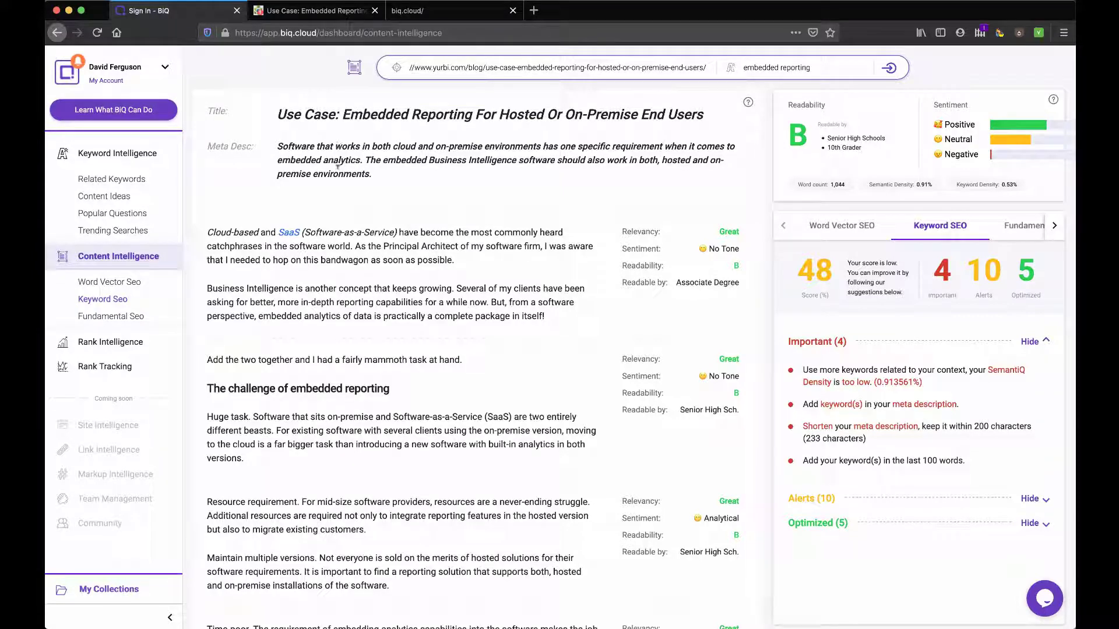
left_click(838, 500)
scroll(839, 500, "down", 3)
scroll(840, 500, "down", 2)
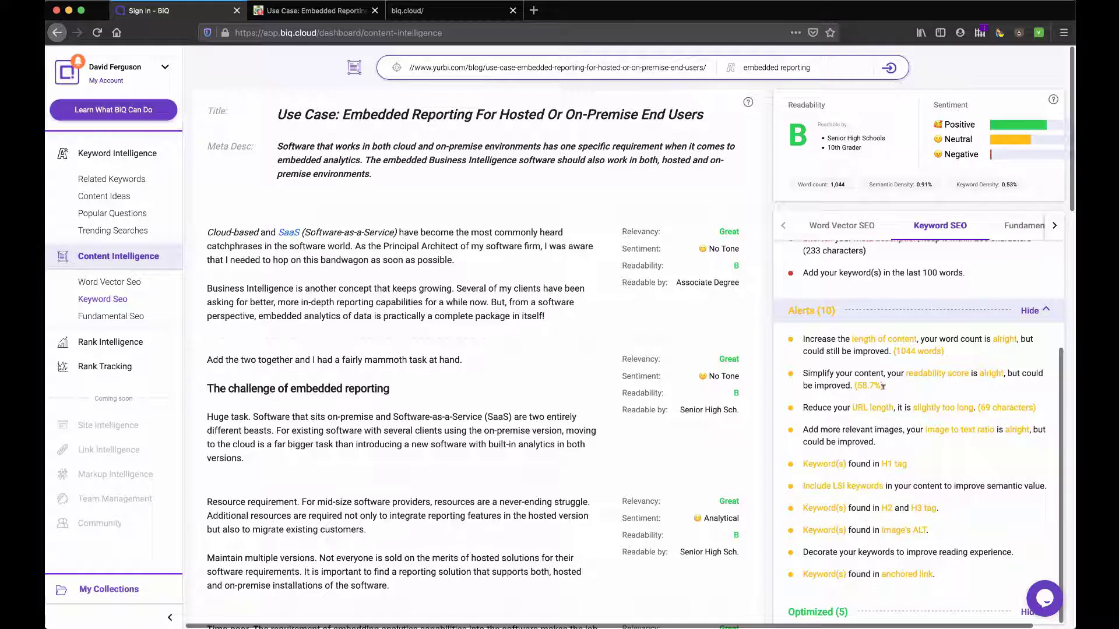
scroll(883, 386, "up", 5)
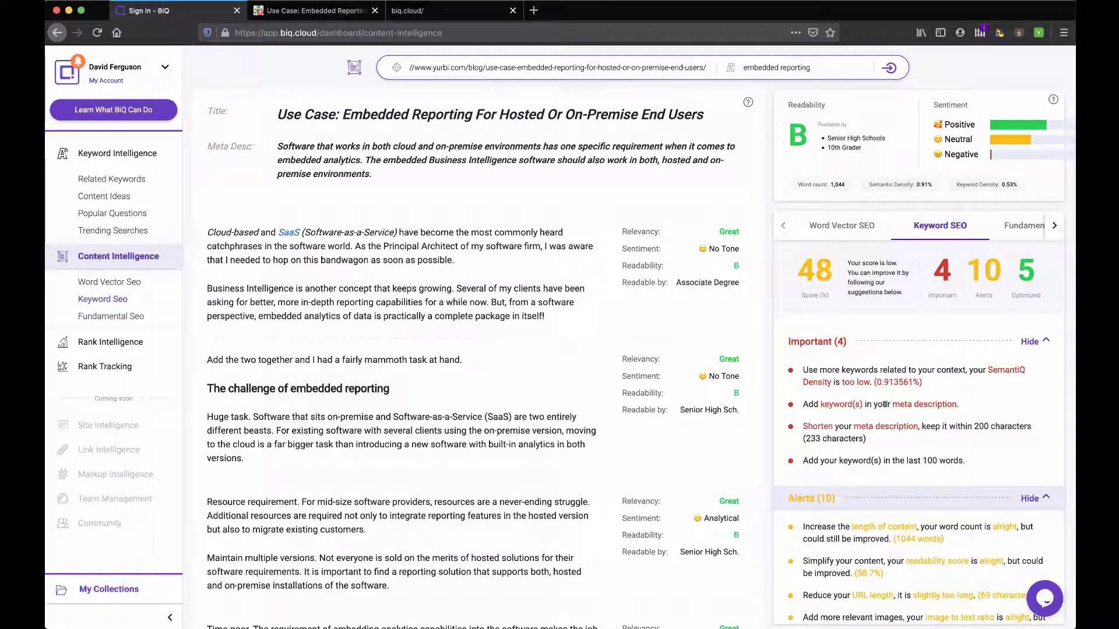
scroll(885, 404, "down", 1)
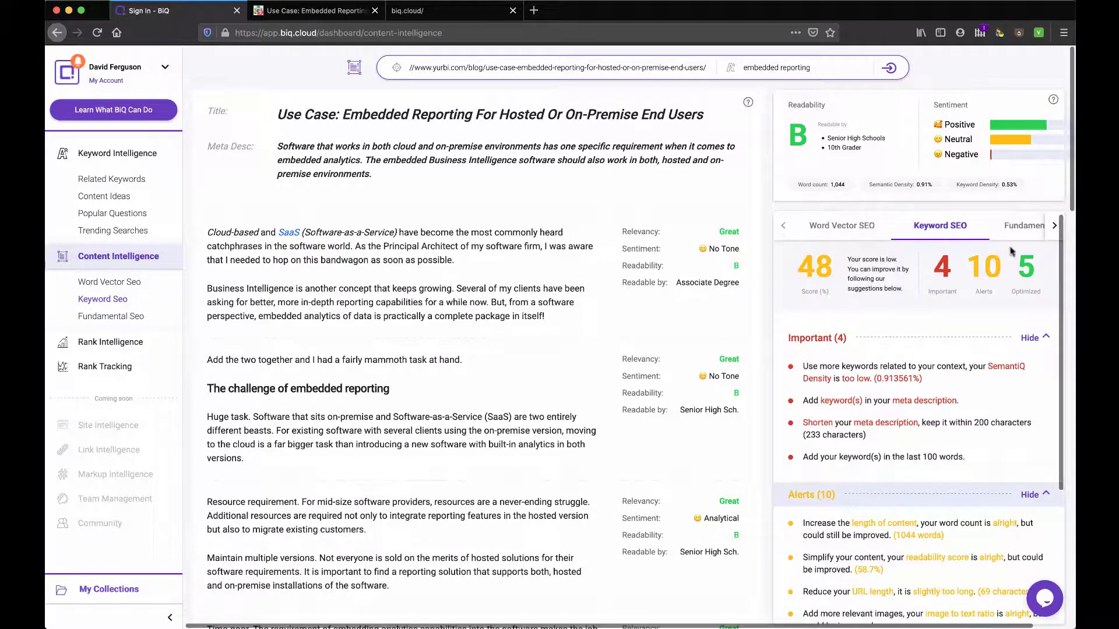
left_click(1022, 227)
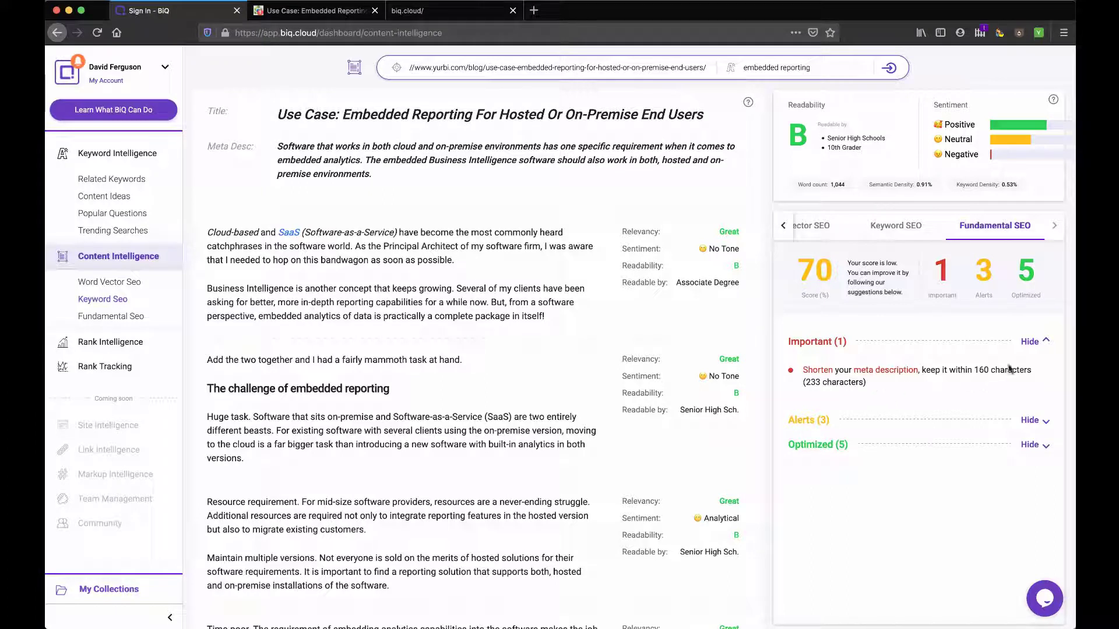
Step: Review the 3 Fundamental SEO alerts and 5 optimized items, then go to Rank Intelligence
left_click(822, 425)
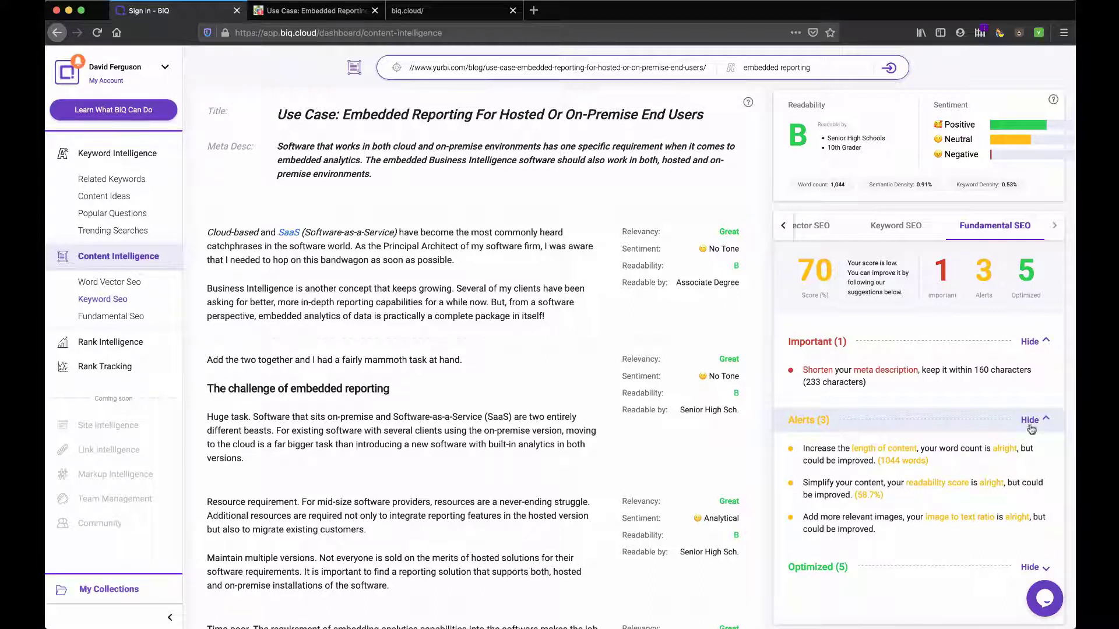
left_click(1035, 423)
left_click(1034, 454)
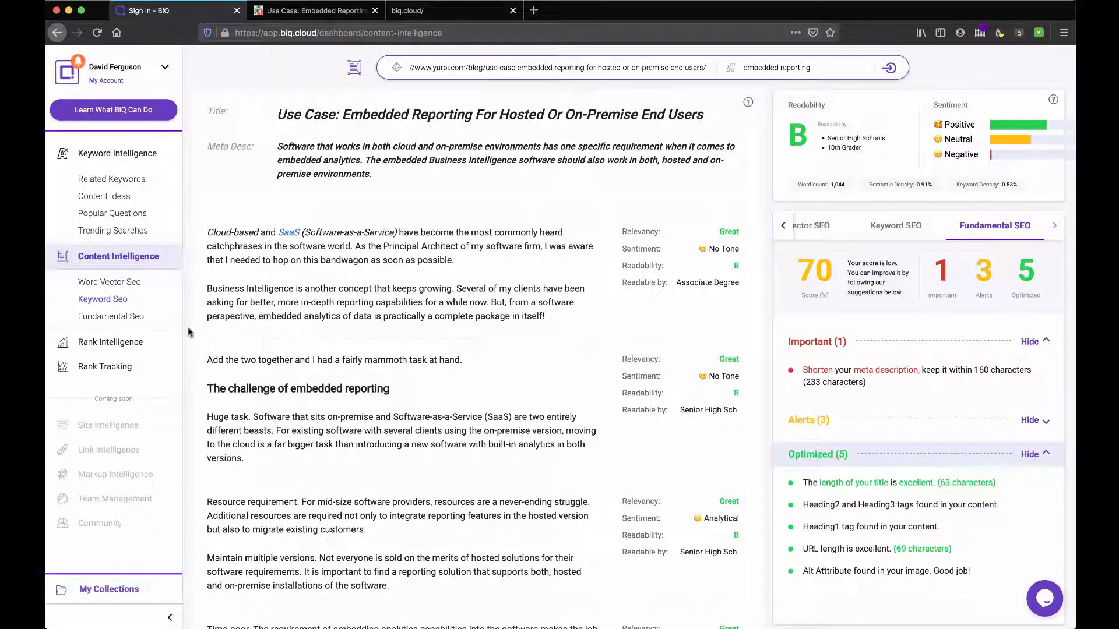
left_click(95, 343)
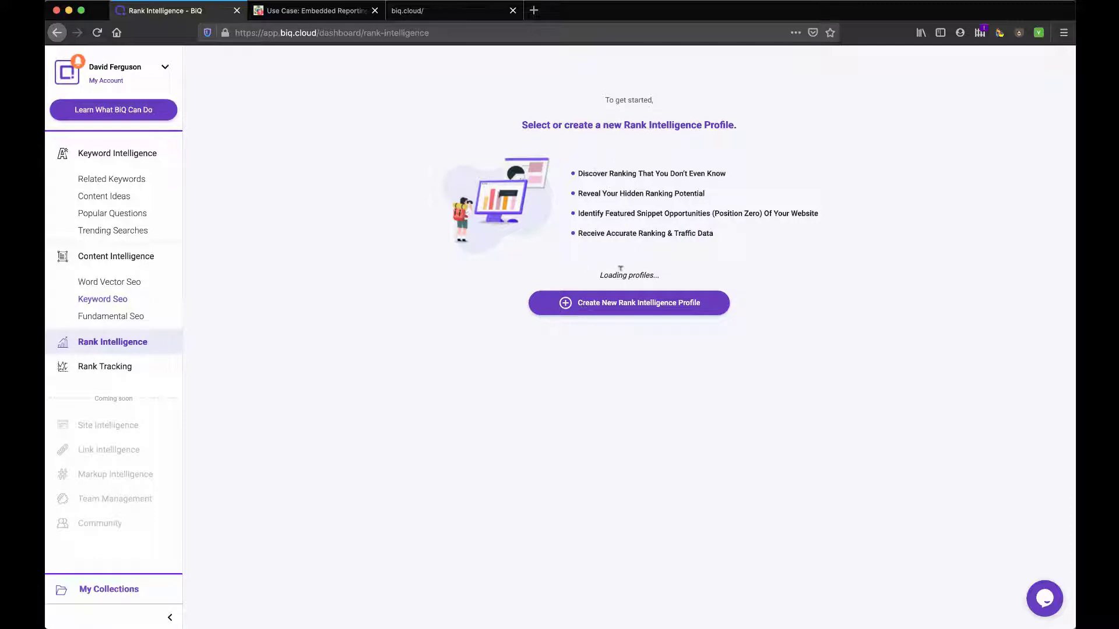
Step: Create a Rank Intelligence profile for yurbi.com with United States / English as location
left_click(609, 306)
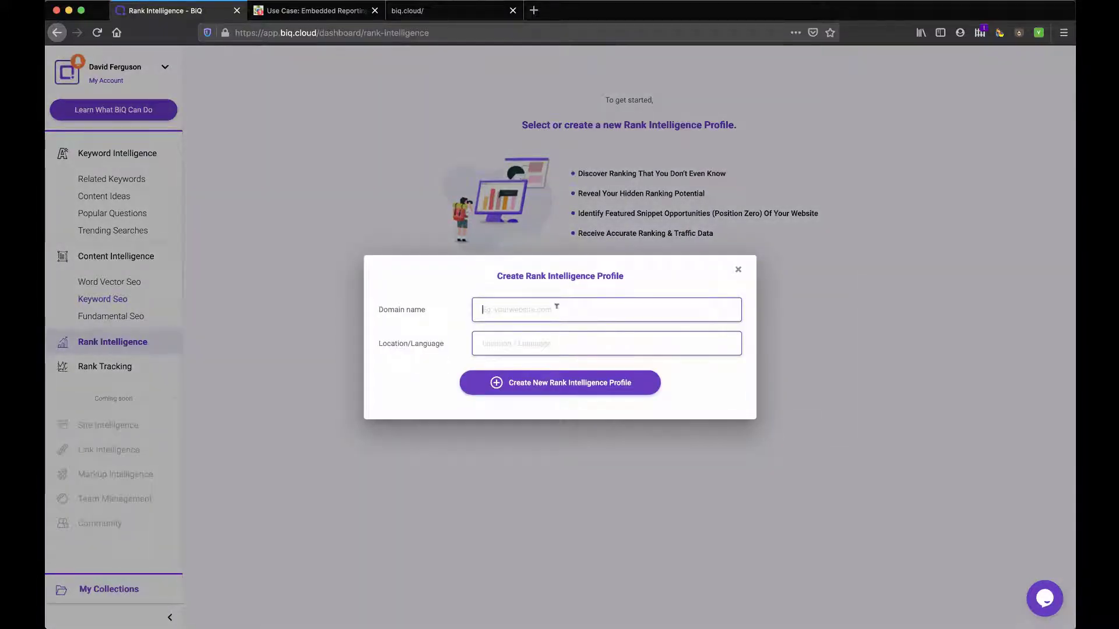
type("perk")
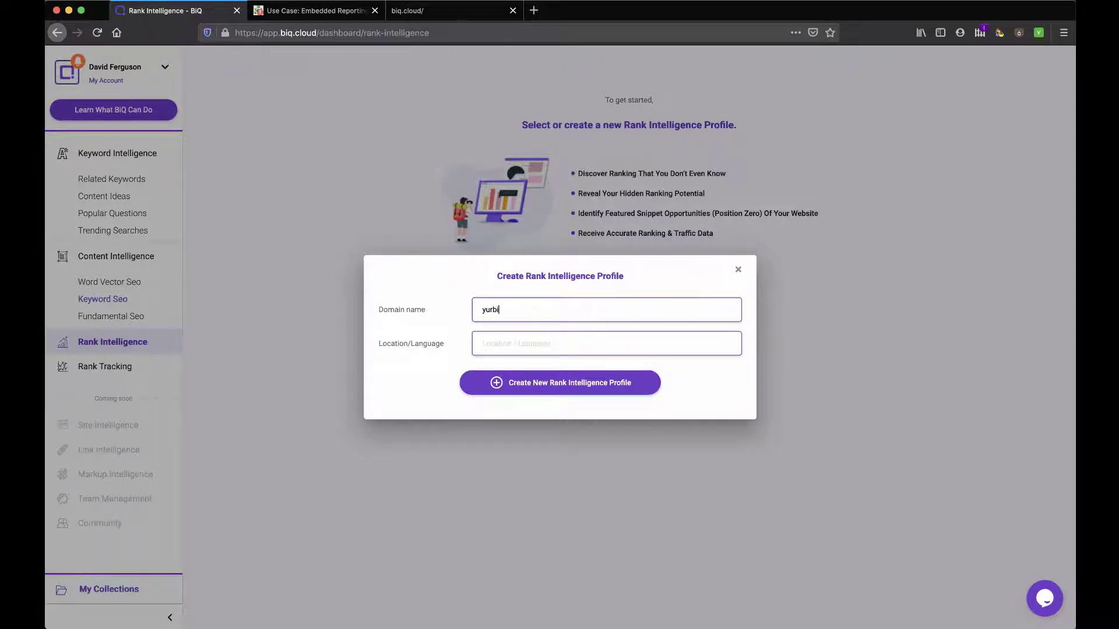
key("Escape")
left_click(592, 287)
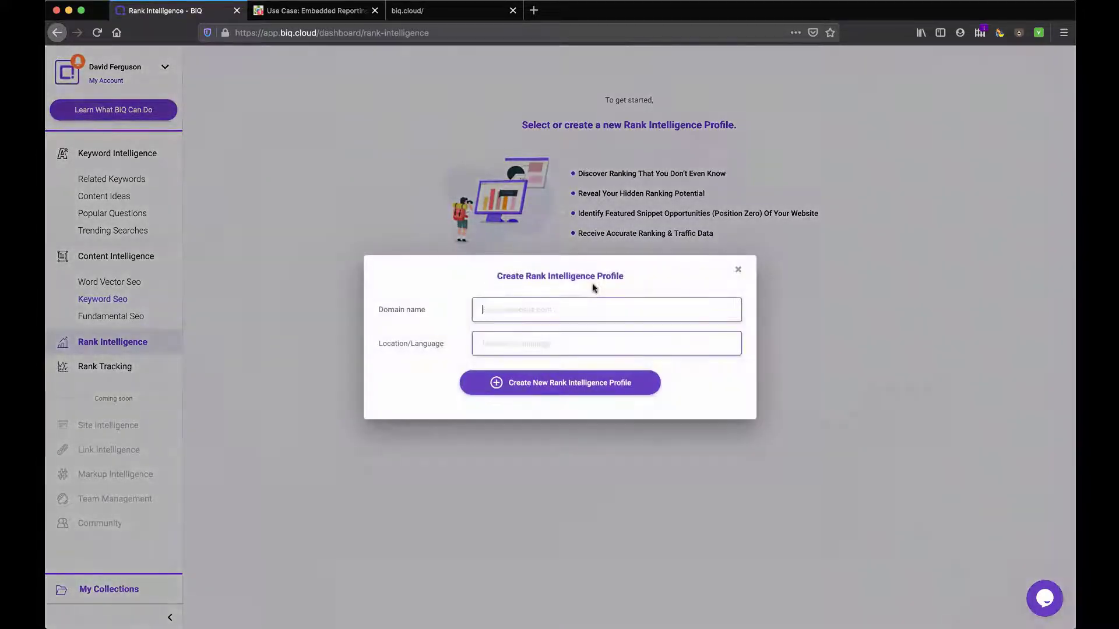
type("yurbi.com")
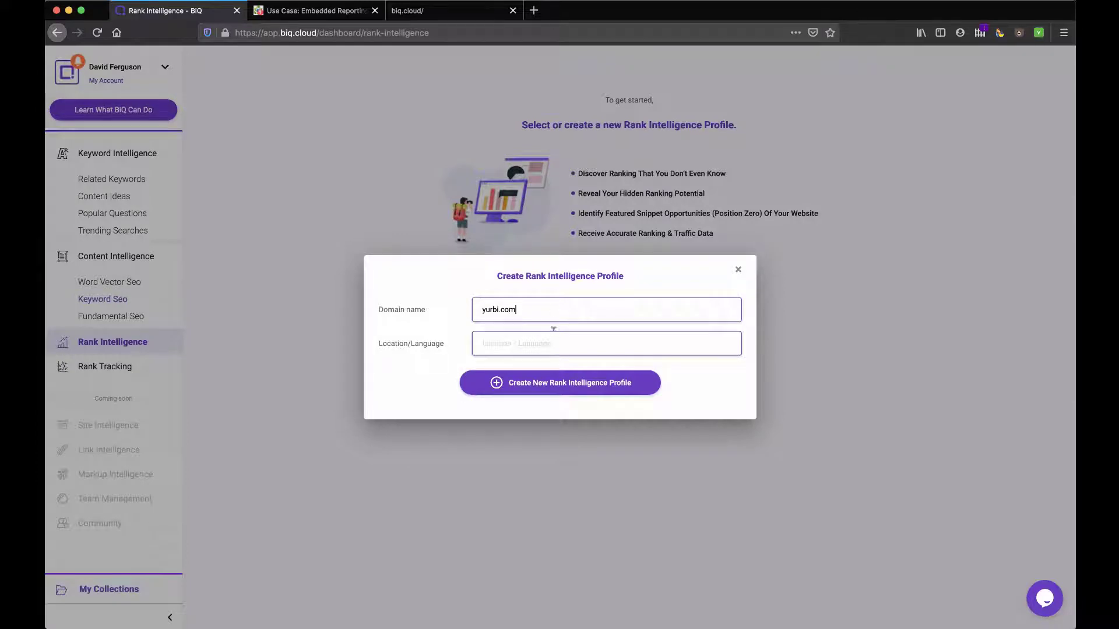
left_click(555, 341)
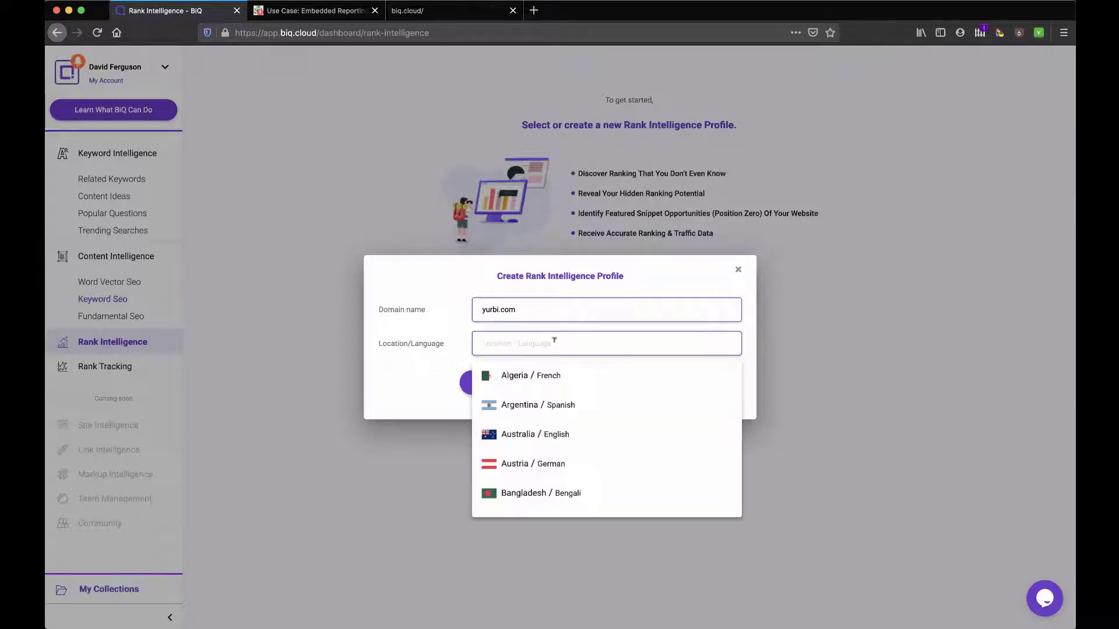
type("unit")
left_click(547, 461)
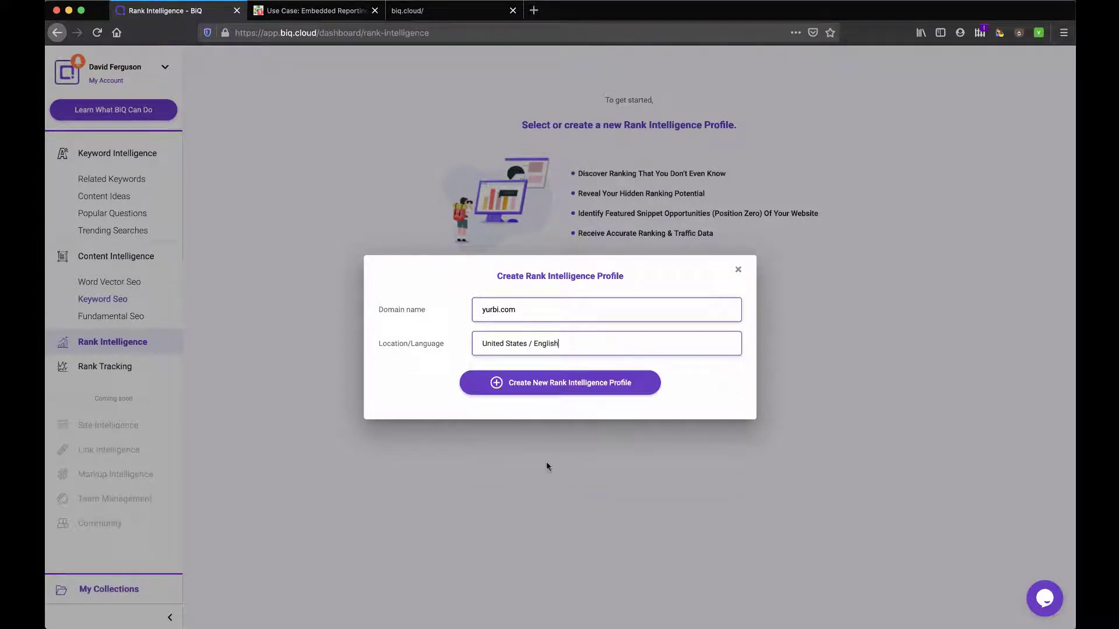
left_click(546, 387)
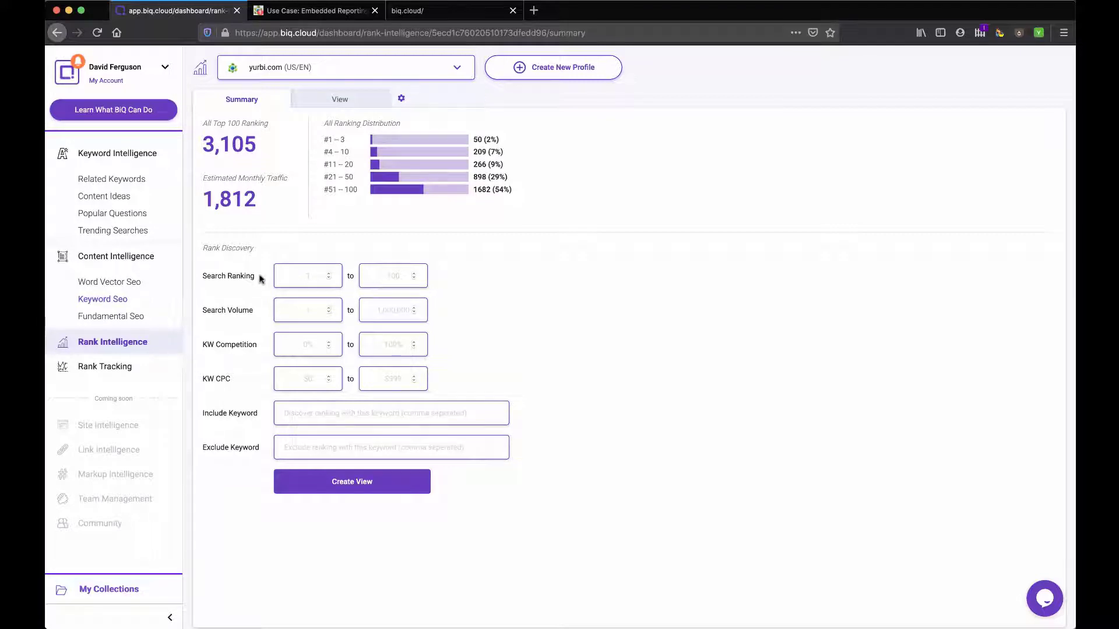
Step: Attempt to create a view of the 3,105 rankings from the Rank Discovery filters
left_click(395, 276)
left_click(356, 484)
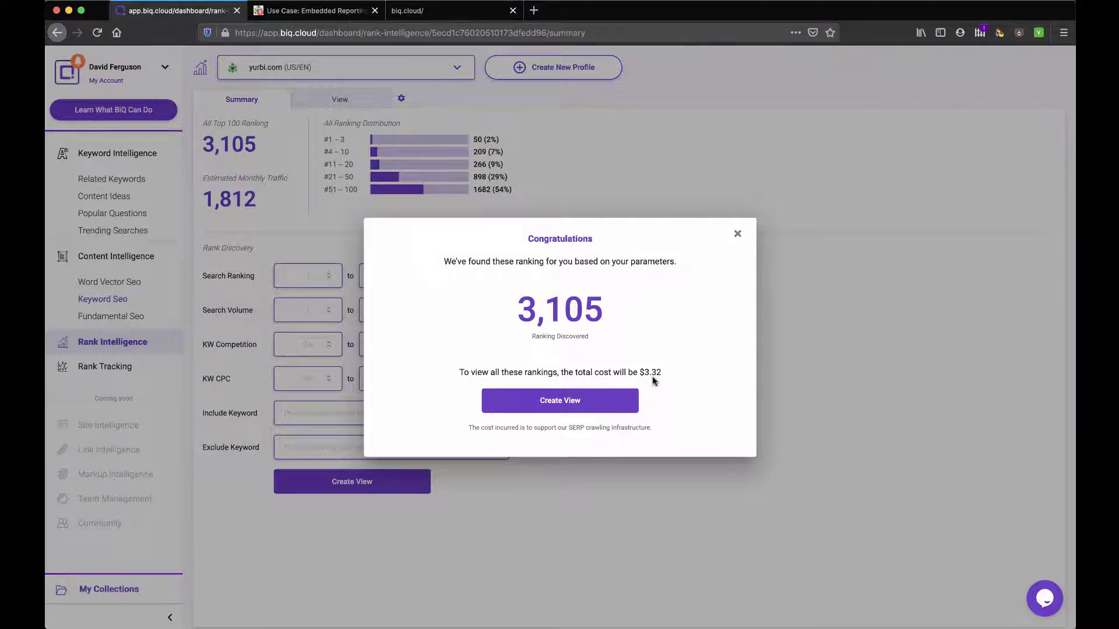
left_click(563, 402)
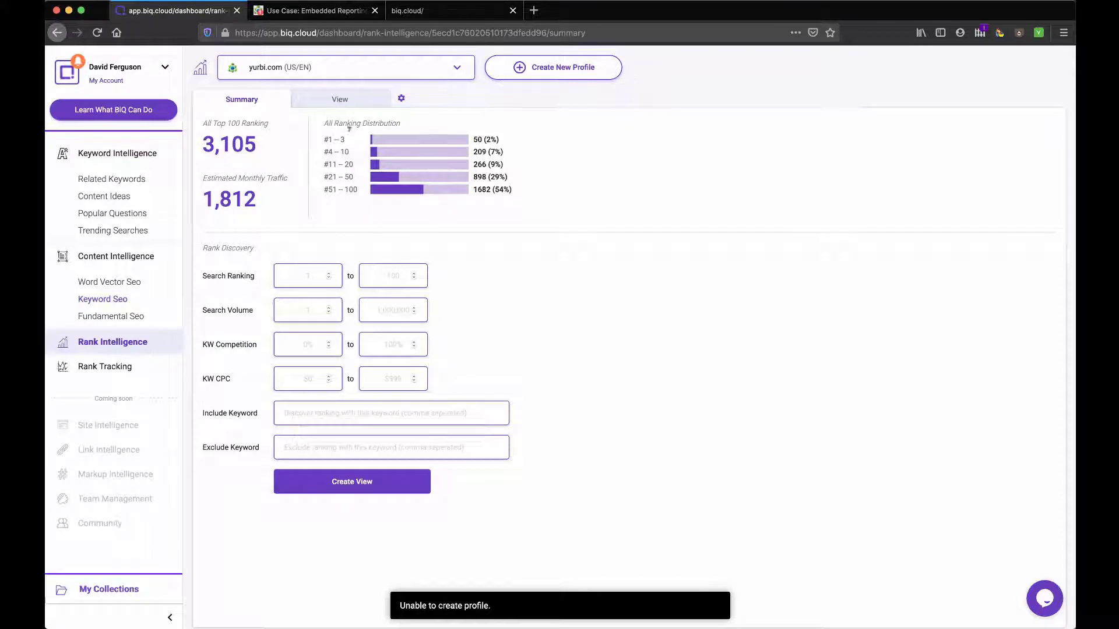
Step: Check the profile's View tab and profile list, then go to Rank Tracking
left_click(342, 101)
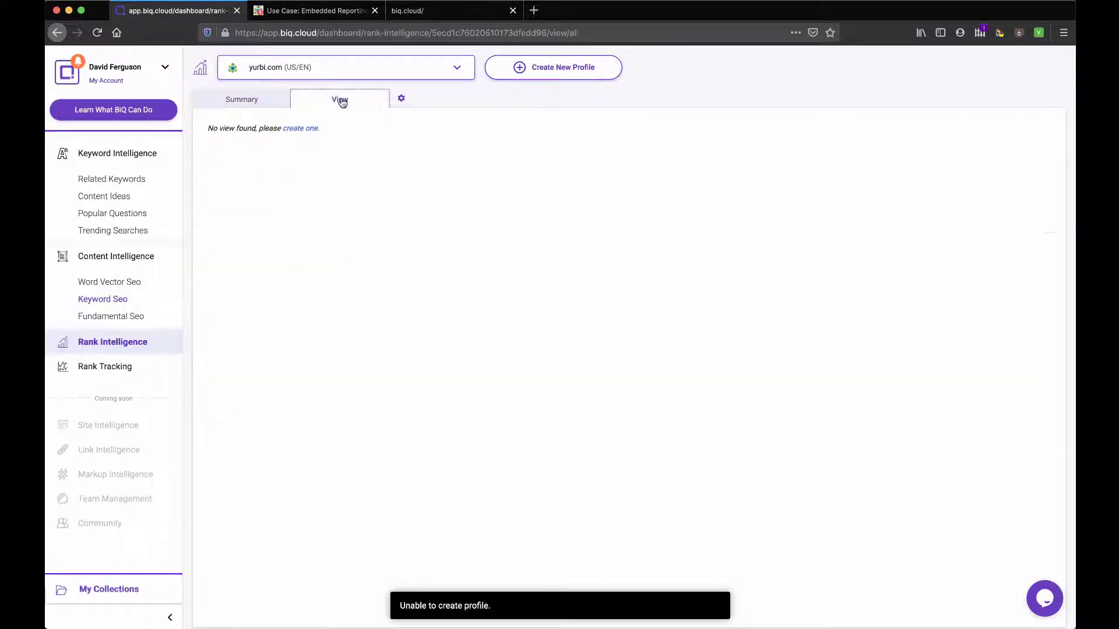
left_click(243, 100)
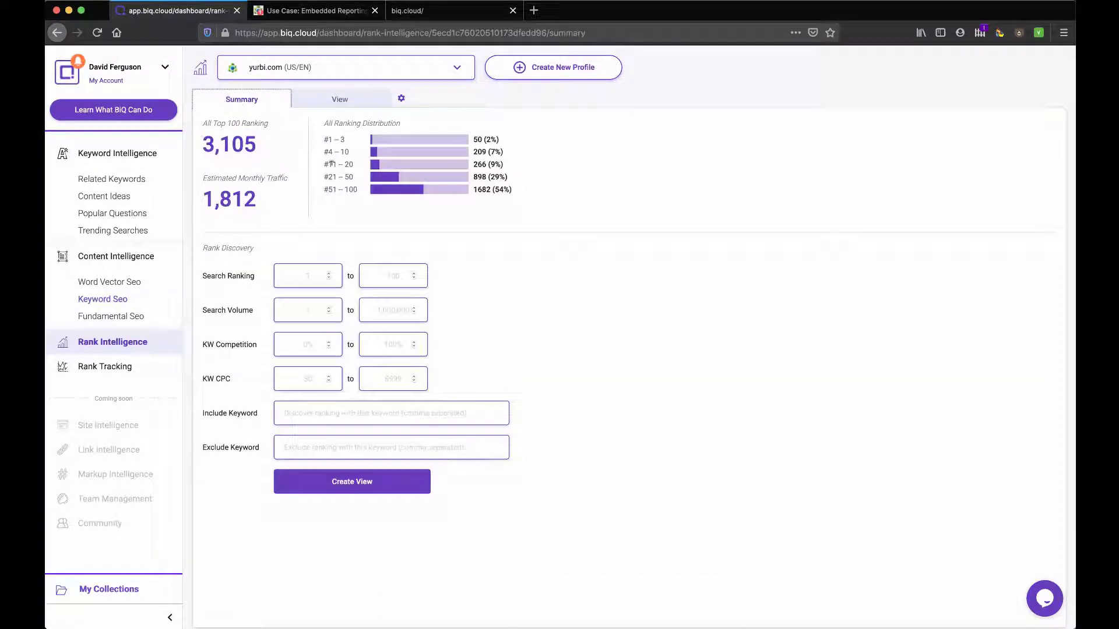
left_click(455, 67)
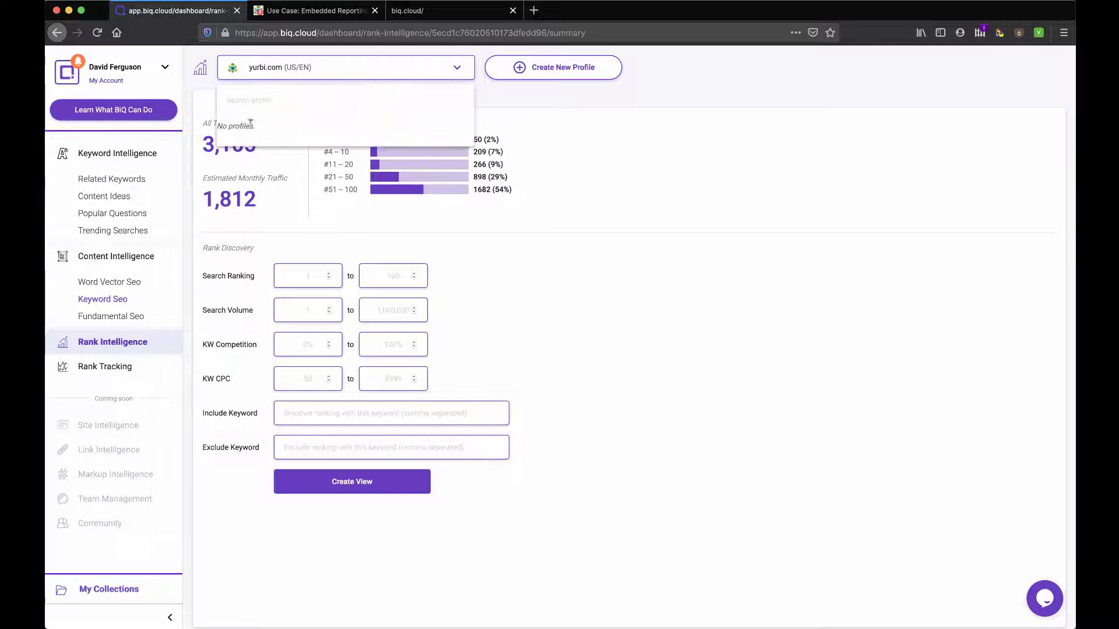
left_click(457, 68)
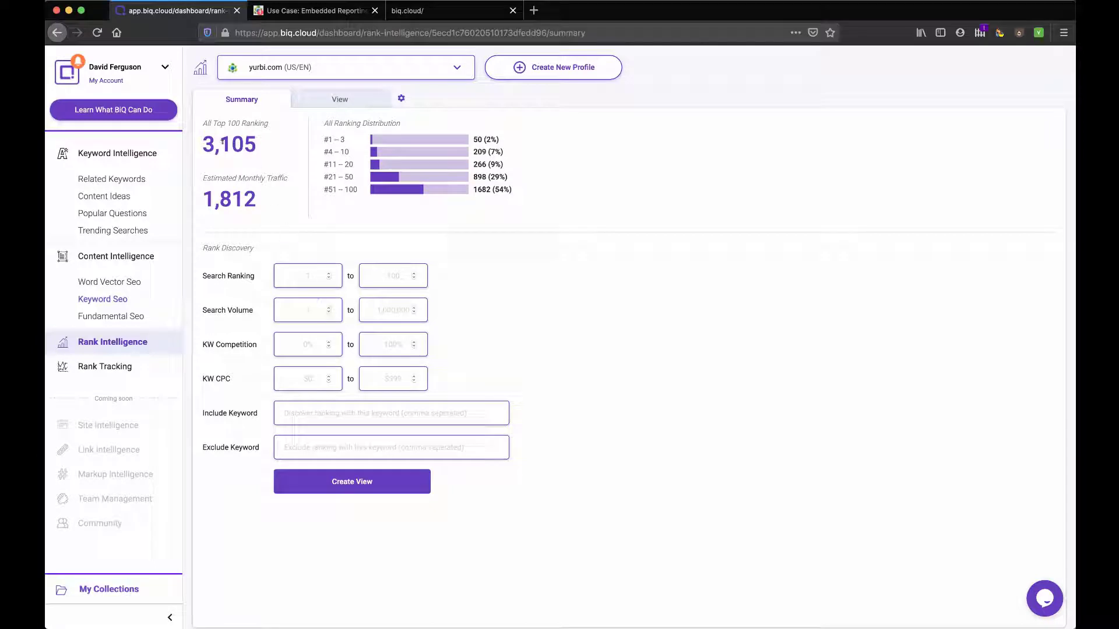
left_click(124, 371)
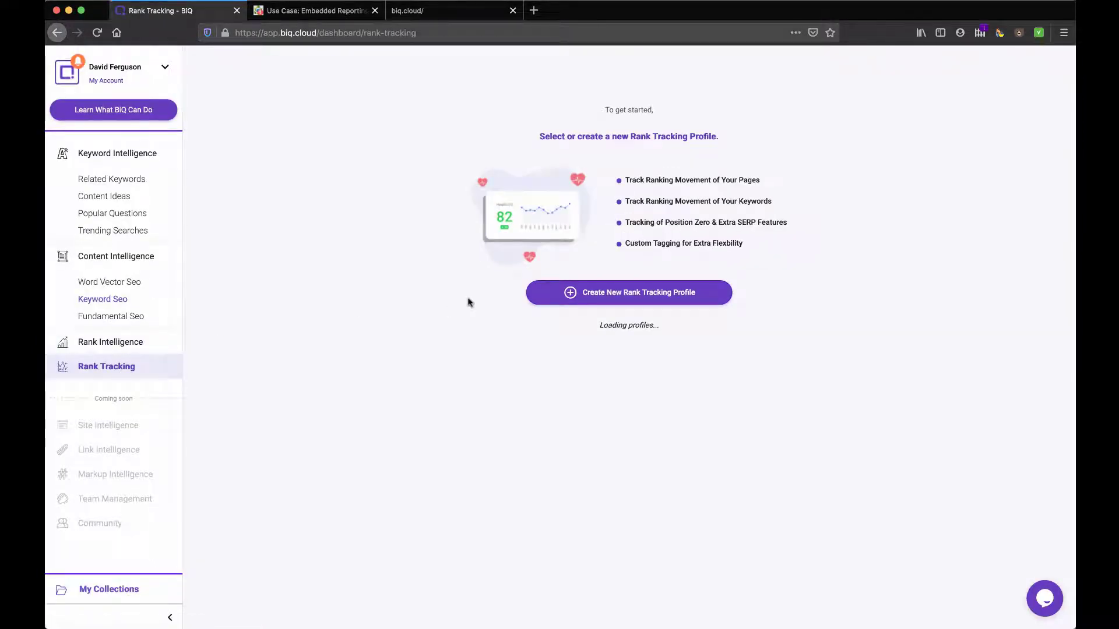
Step: Create an https rank tracking profile for yurbi.com set to United States / English
left_click(571, 293)
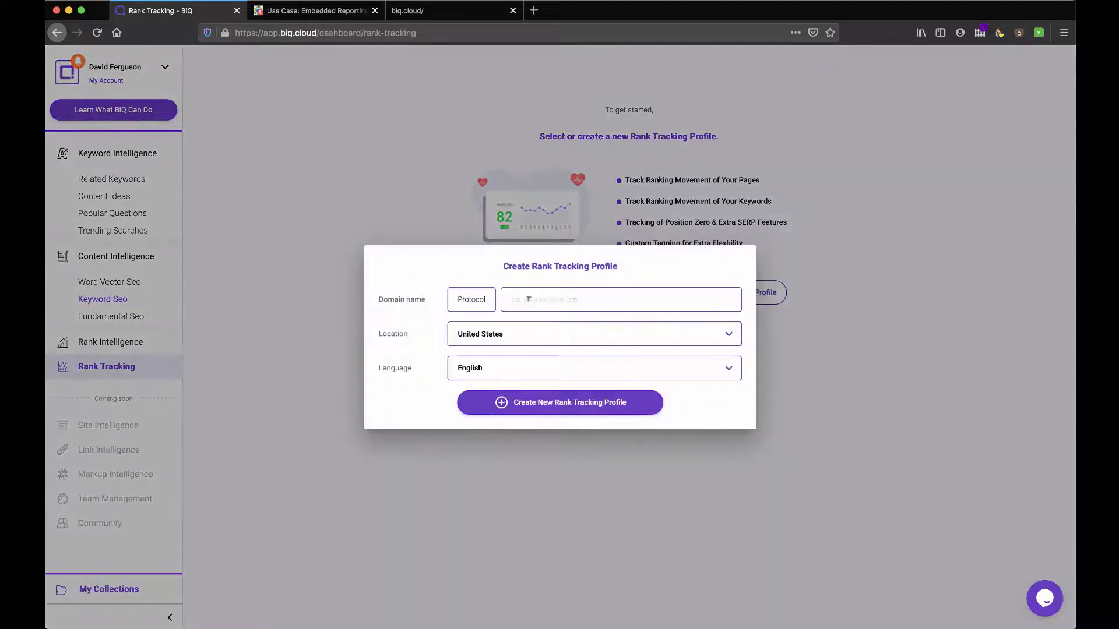
left_click(474, 299)
left_click(472, 326)
left_click(542, 297)
type("yurbi.com")
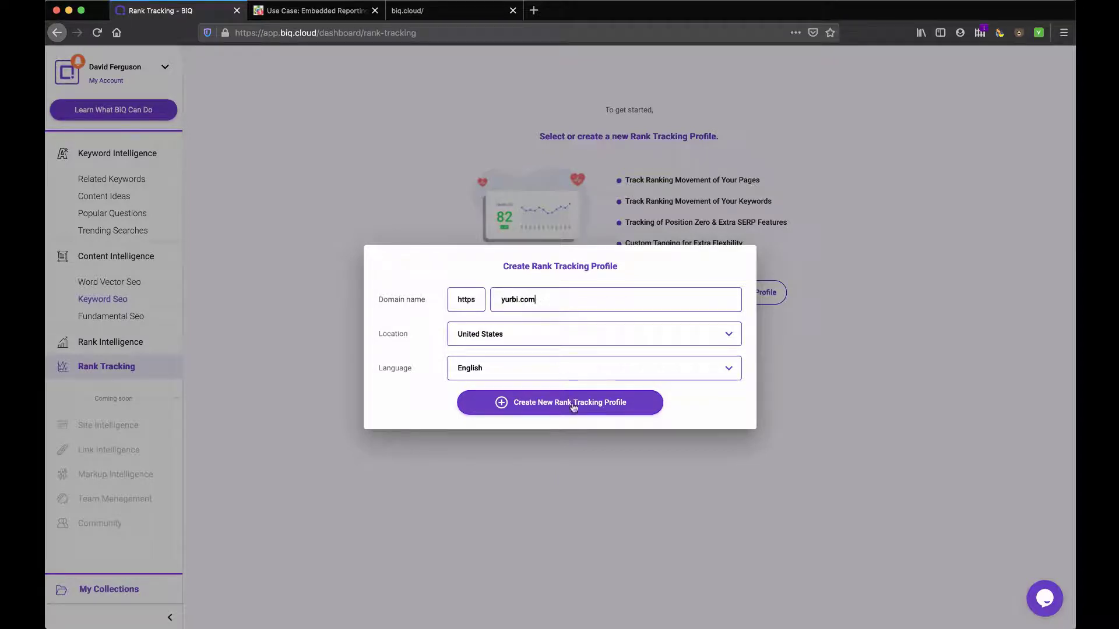
left_click(573, 407)
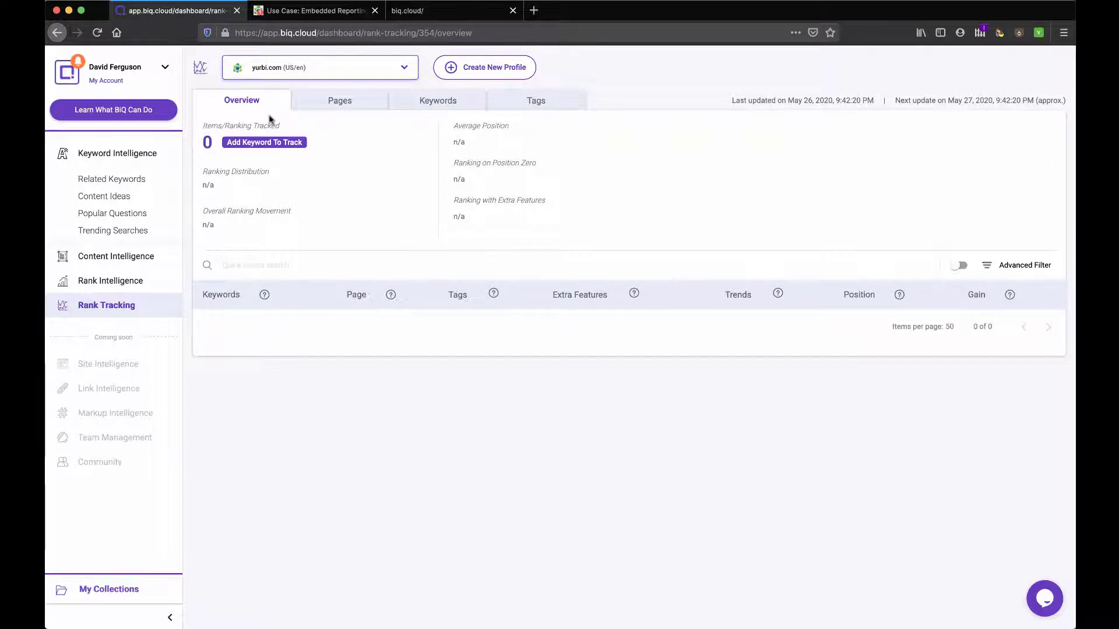
Step: Browse the profile's Pages, Keywords and Overview tabs, then reselect the yurbi.com (US/en) profile
left_click(348, 107)
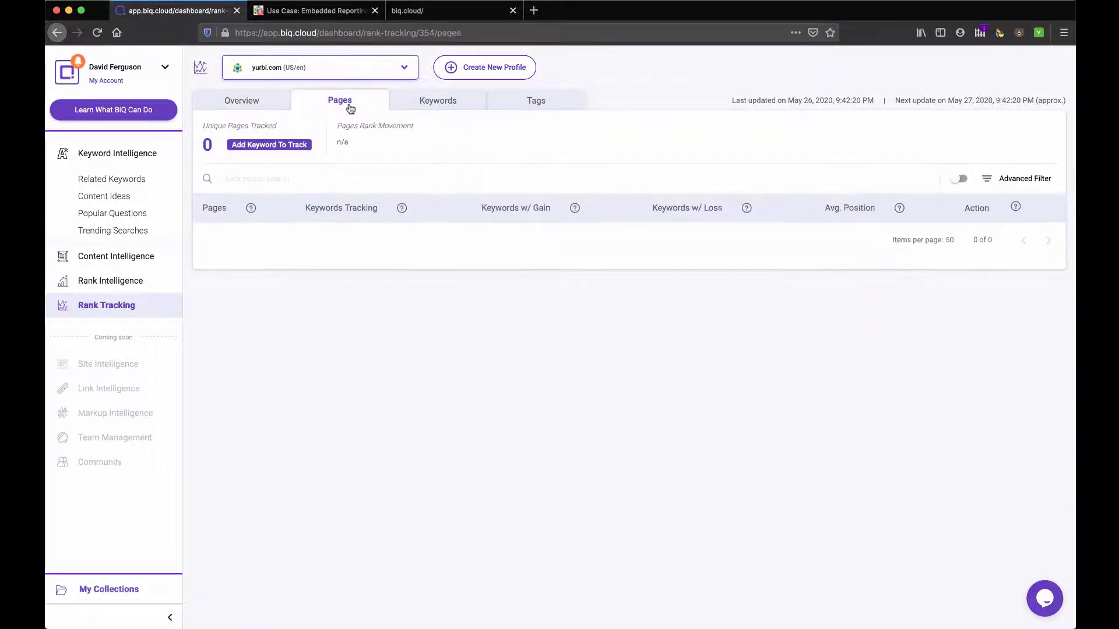
left_click(440, 110)
left_click(246, 111)
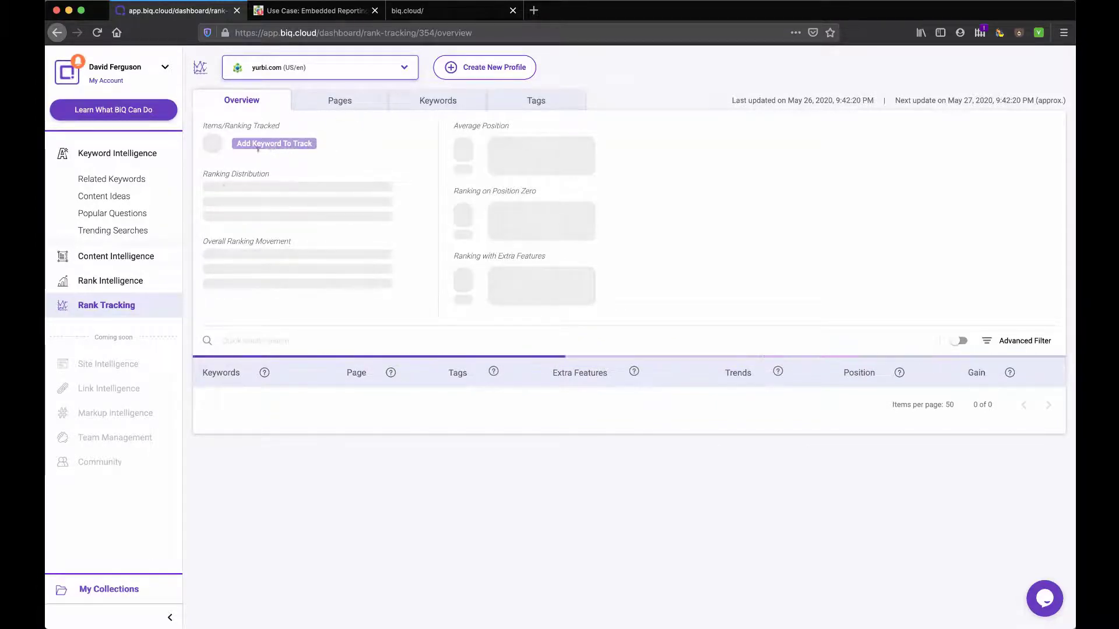
left_click(102, 305)
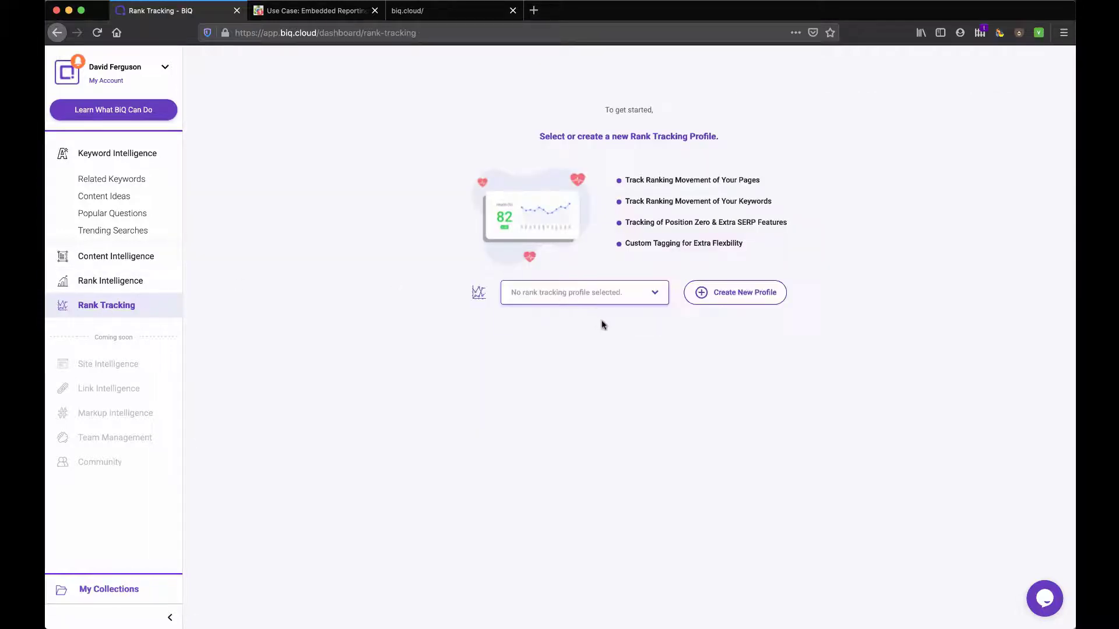
left_click(619, 303)
left_click(577, 345)
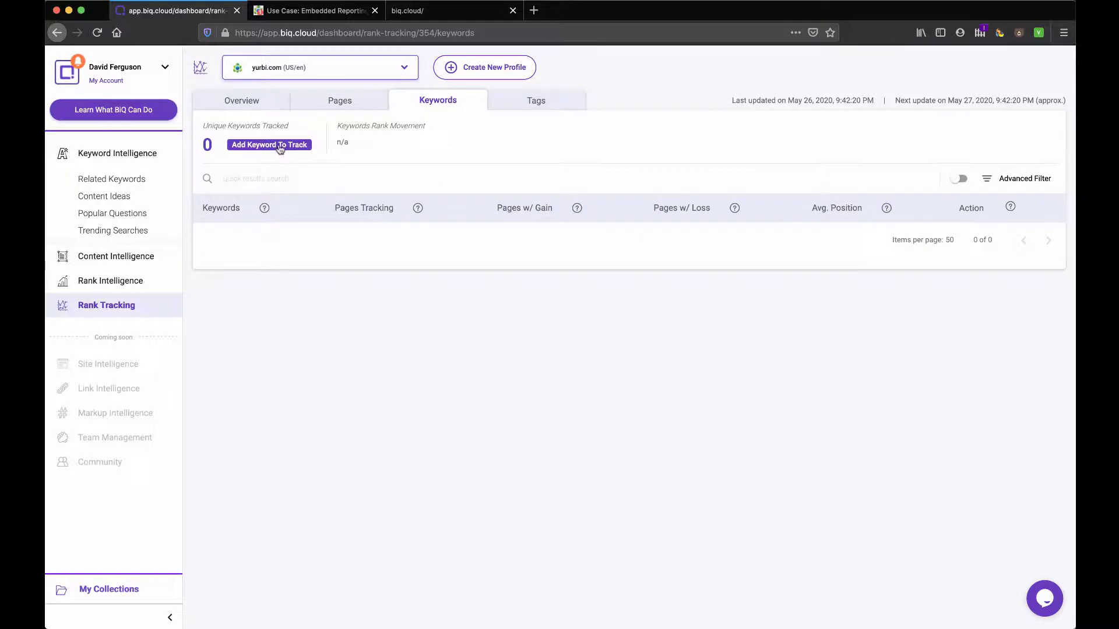
Step: Track the keyword 'embedded analytics' for yurbi.com, leaving the Page URL blank
left_click(280, 146)
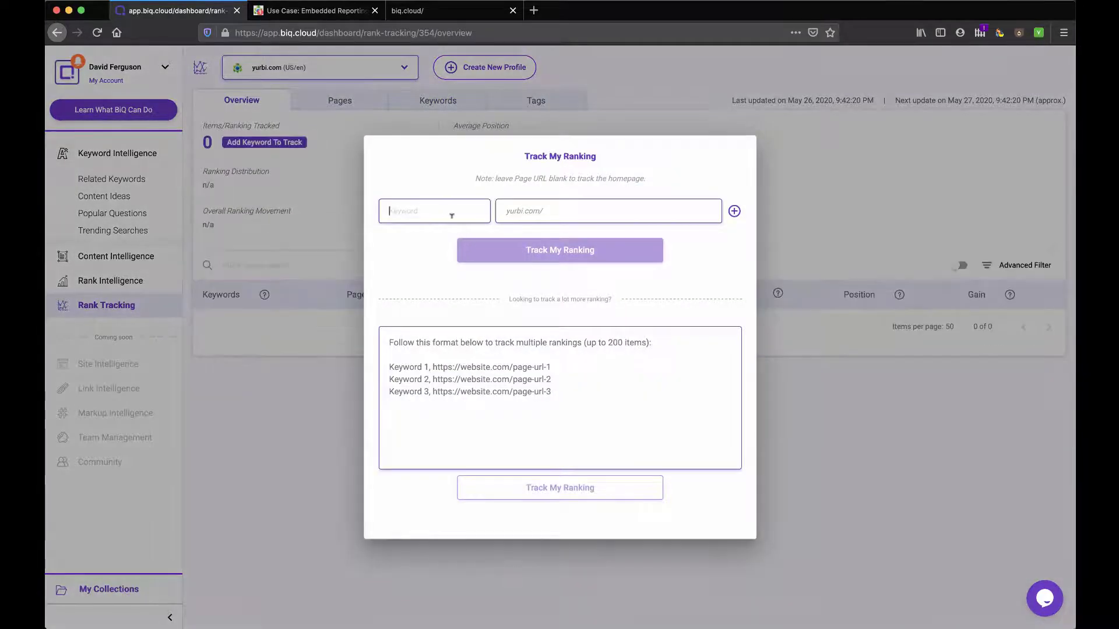
type("embedded analytics")
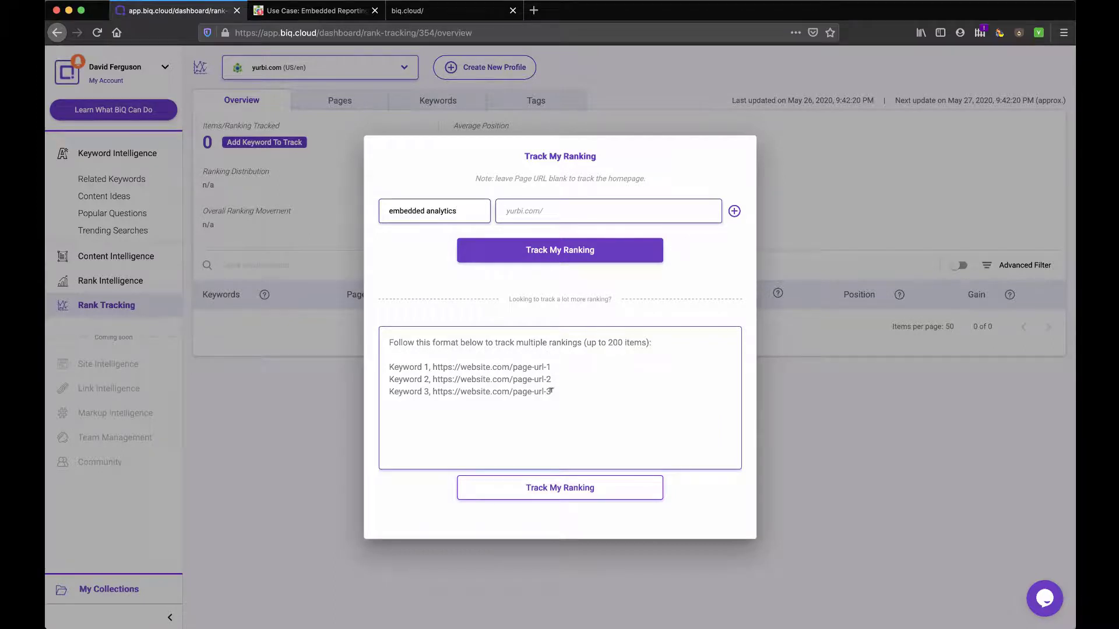
left_click(504, 343)
left_click(561, 255)
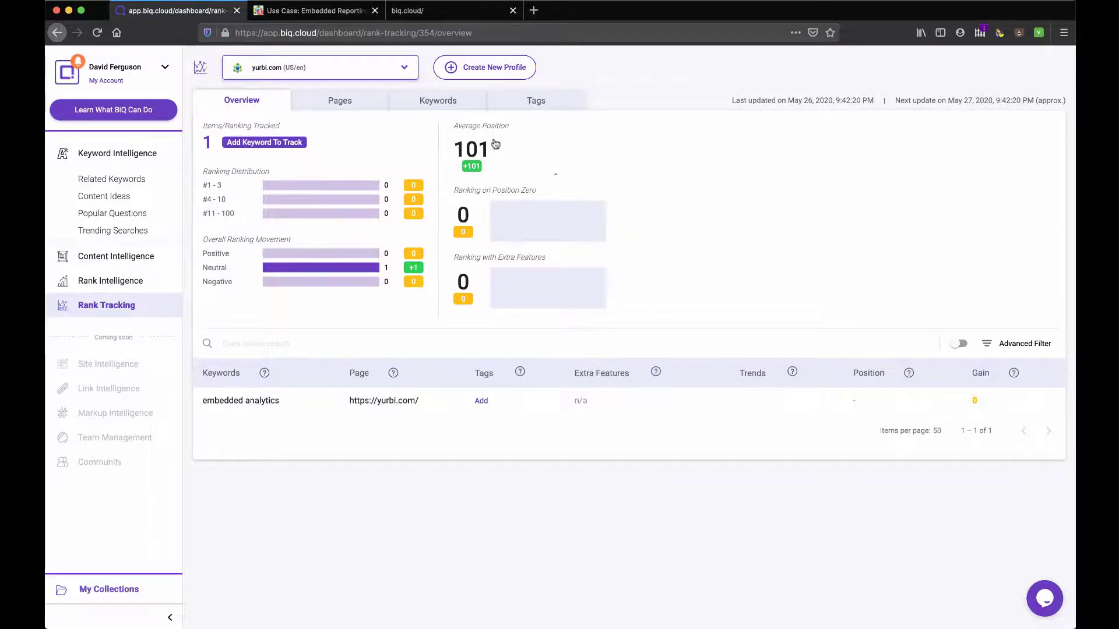
Step: Review the 'embedded analytics' keyword on the Pages, Keywords, Tags and Overview tabs
left_click(344, 102)
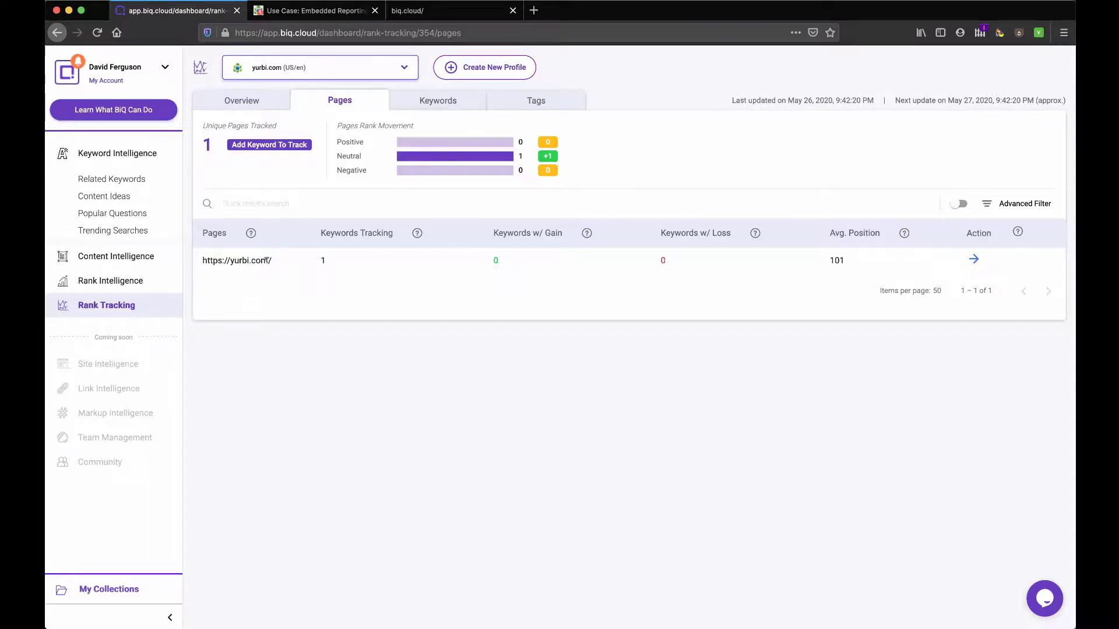
left_click(438, 110)
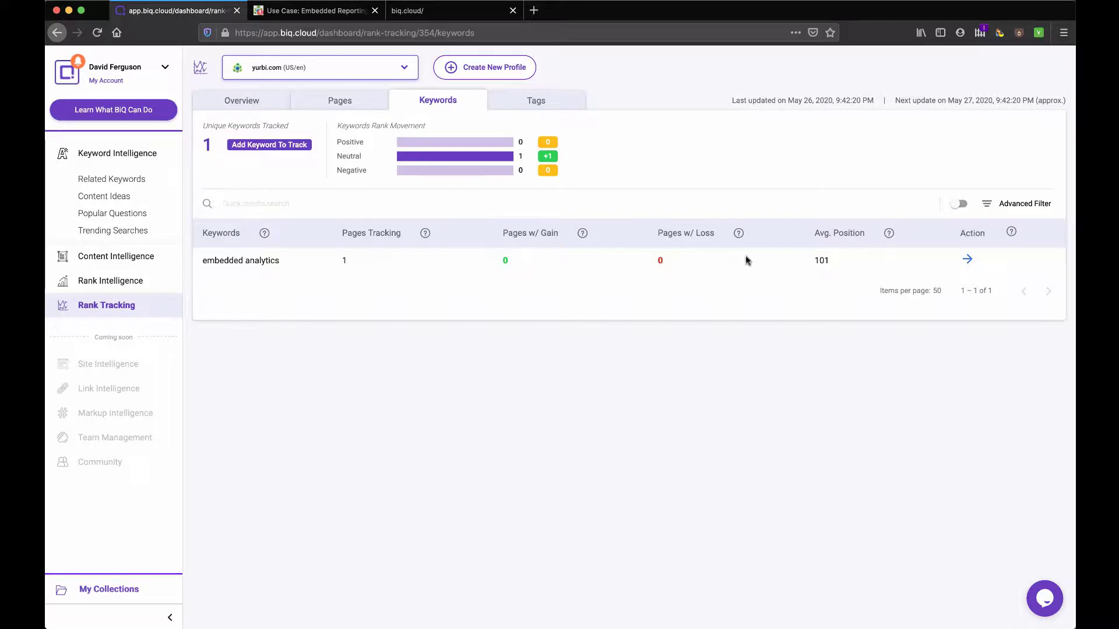
left_click(540, 106)
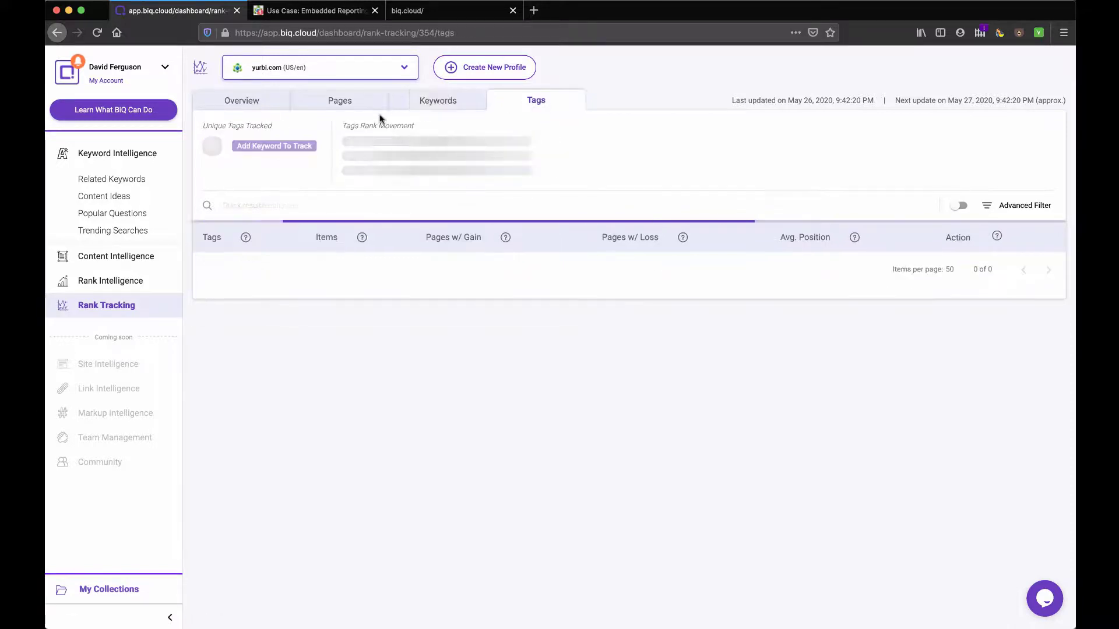
left_click(262, 106)
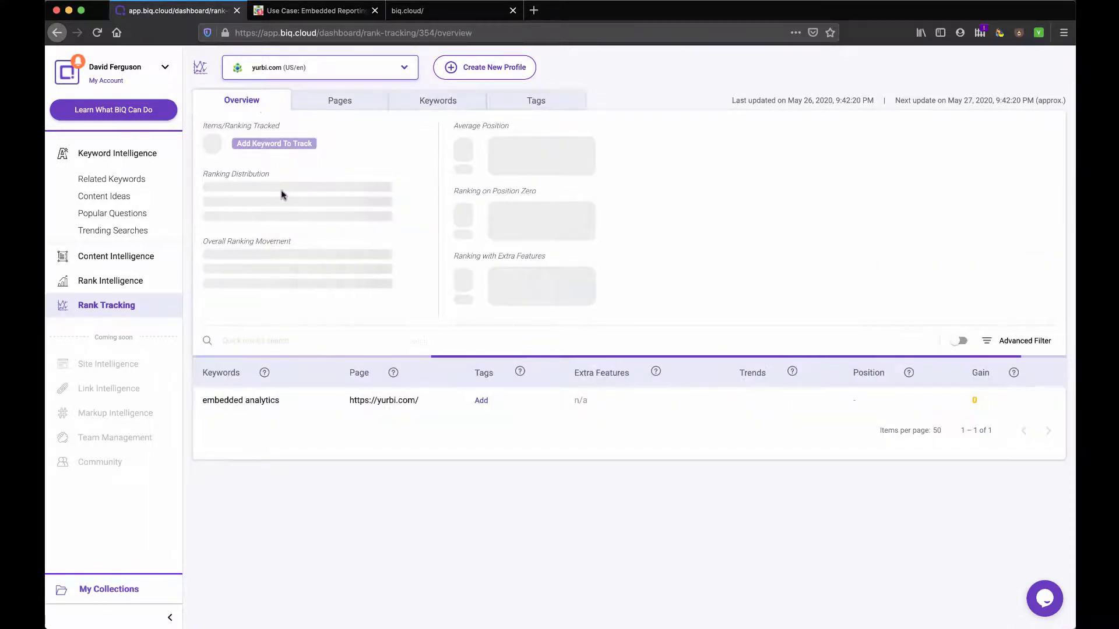
Step: Open and dismiss the Add Keyword To Track form, then go to Rank Intelligence
left_click(278, 143)
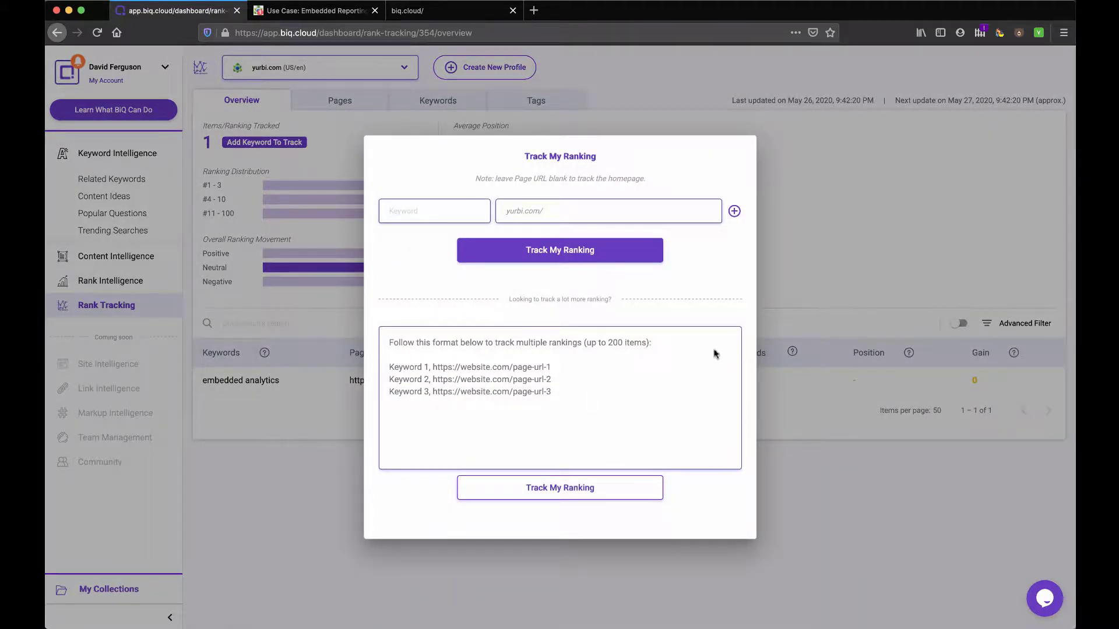
left_click(781, 213)
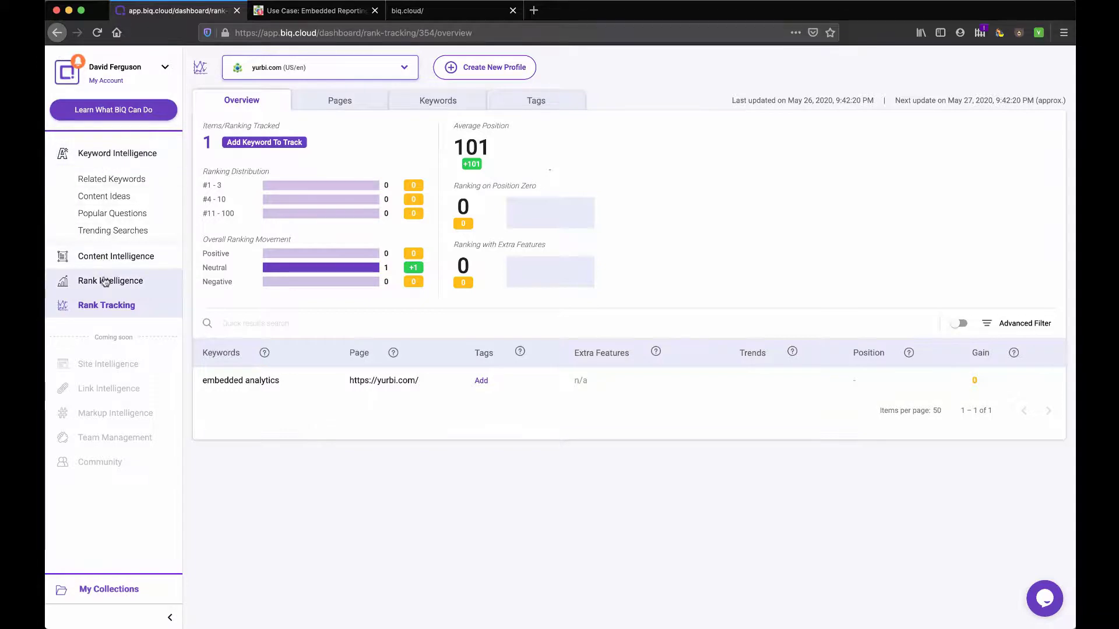
left_click(105, 283)
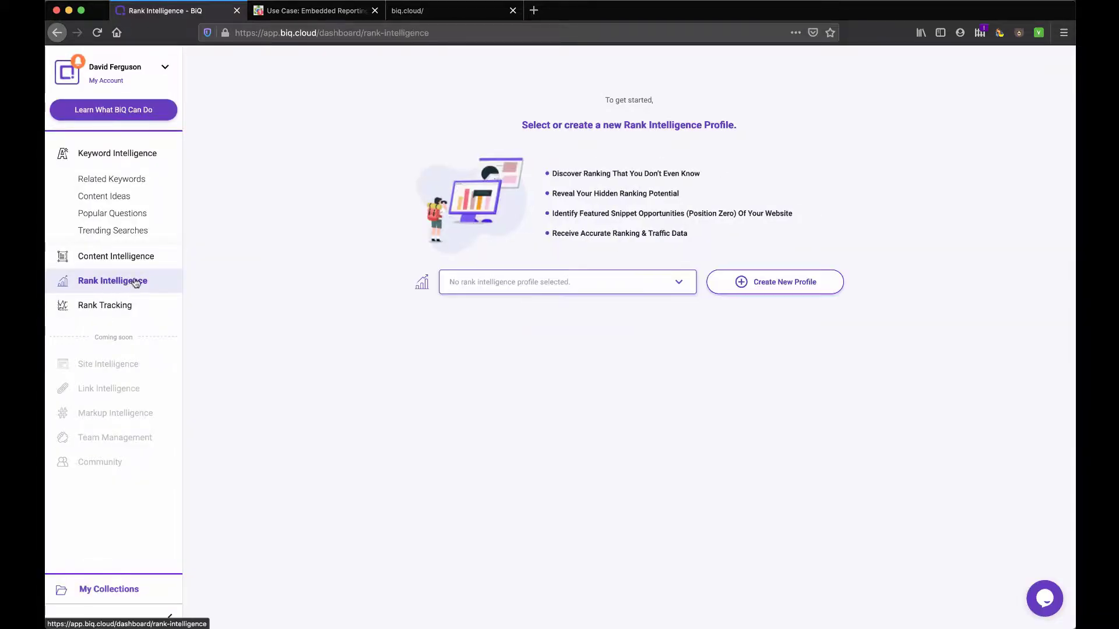
Step: Open Keyword Intelligence's Related Keywords page, glancing at Content Ideas along the way
left_click(685, 286)
left_click(684, 284)
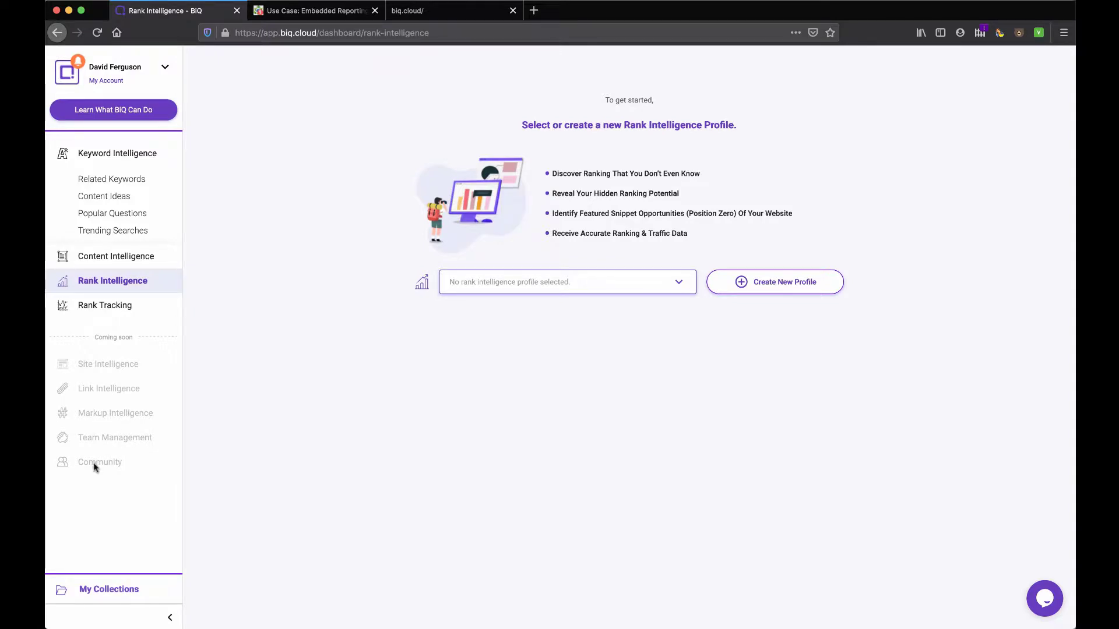
left_click(118, 182)
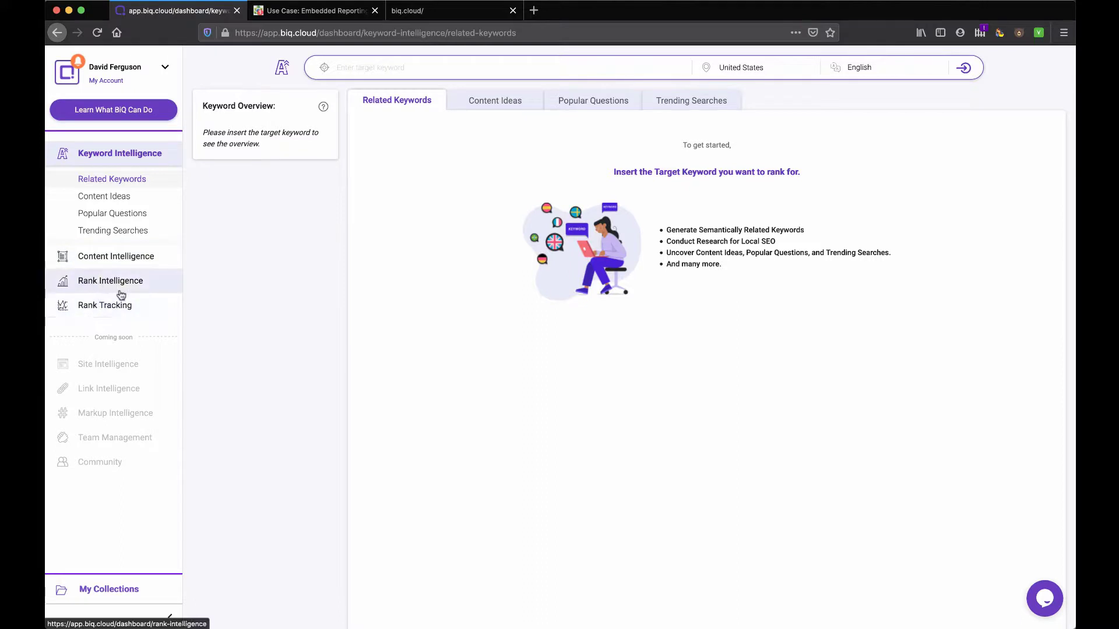
left_click(494, 104)
left_click(419, 103)
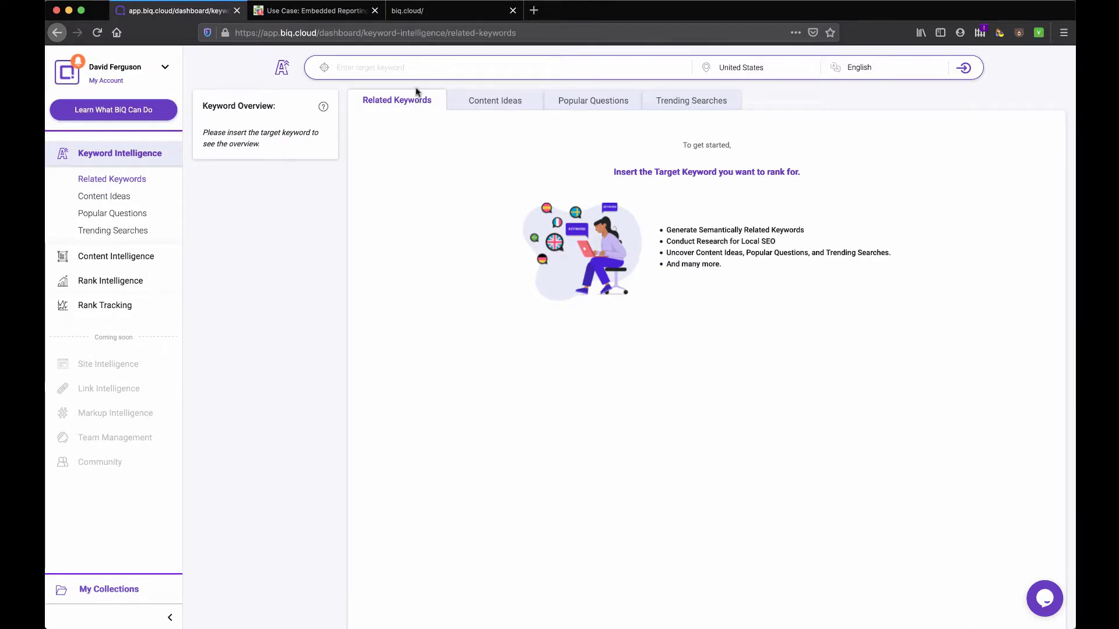
Step: From the biq.cloud homepage tab, open the Get BiQ Free sign-up page
left_click(463, 12)
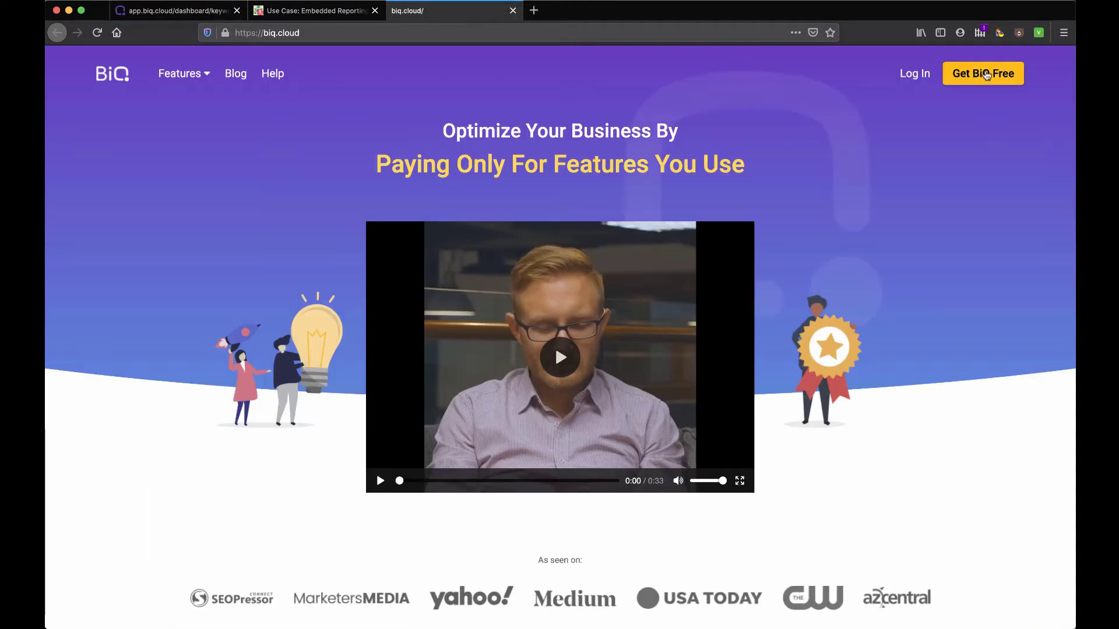
left_click(986, 75)
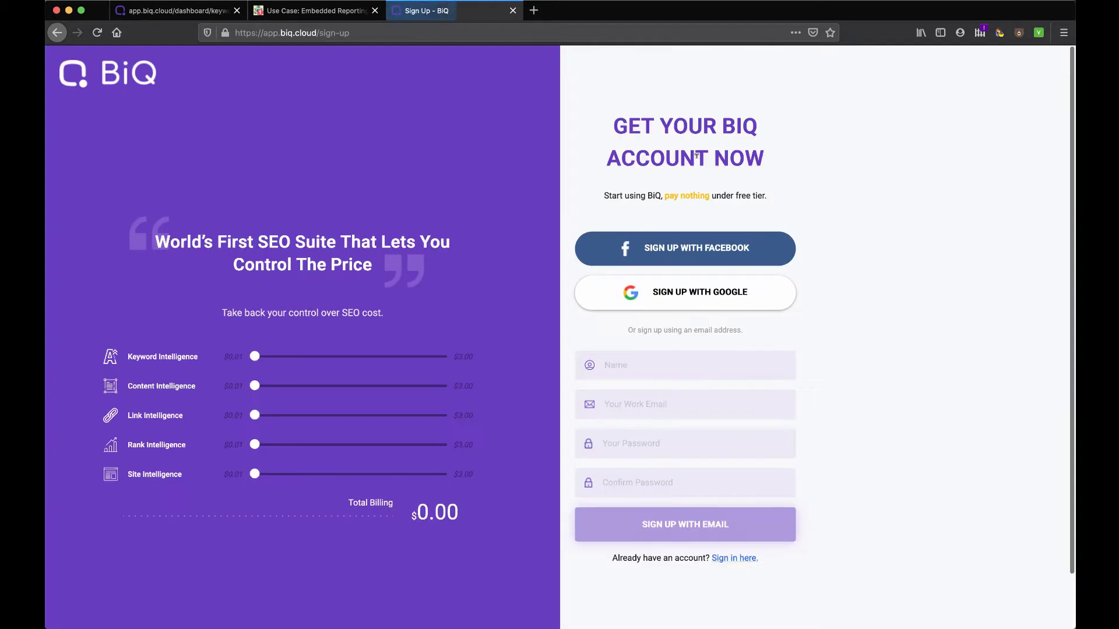